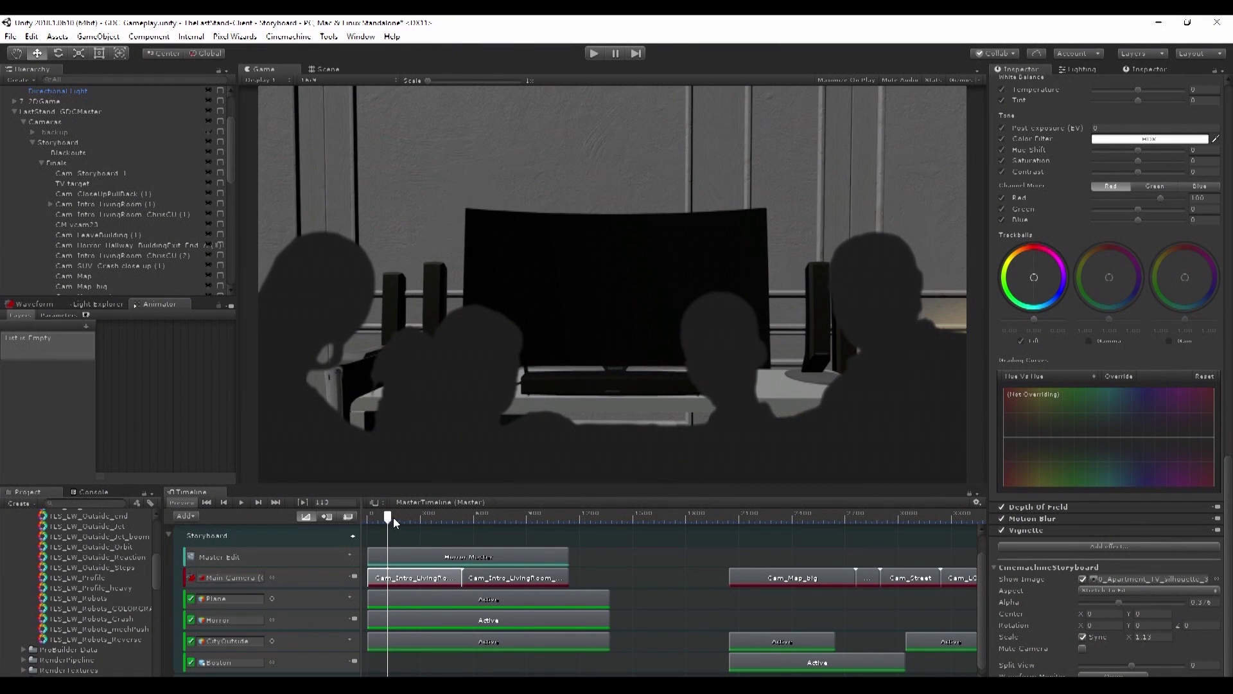
# Drag the first Cam_Intro clip's end over the second intro shot to create a blend
pyautogui.moveTo(394, 519); pyautogui.dragTo(481, 553)
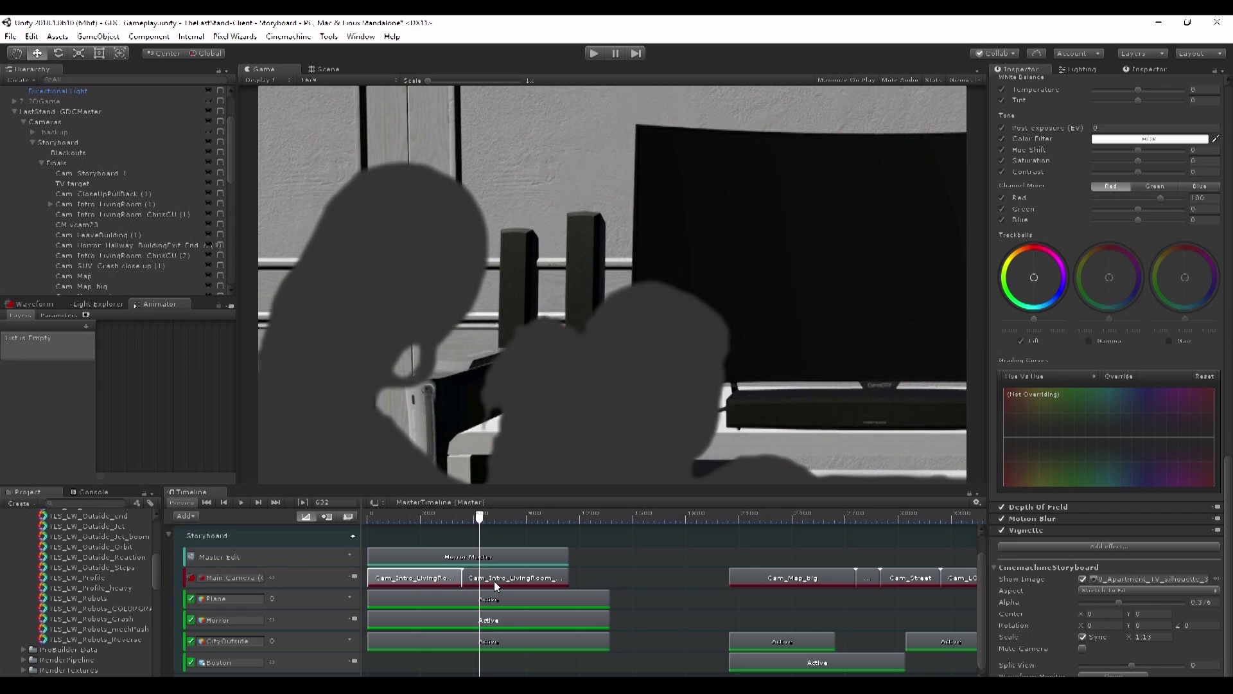
pyautogui.click(494, 581)
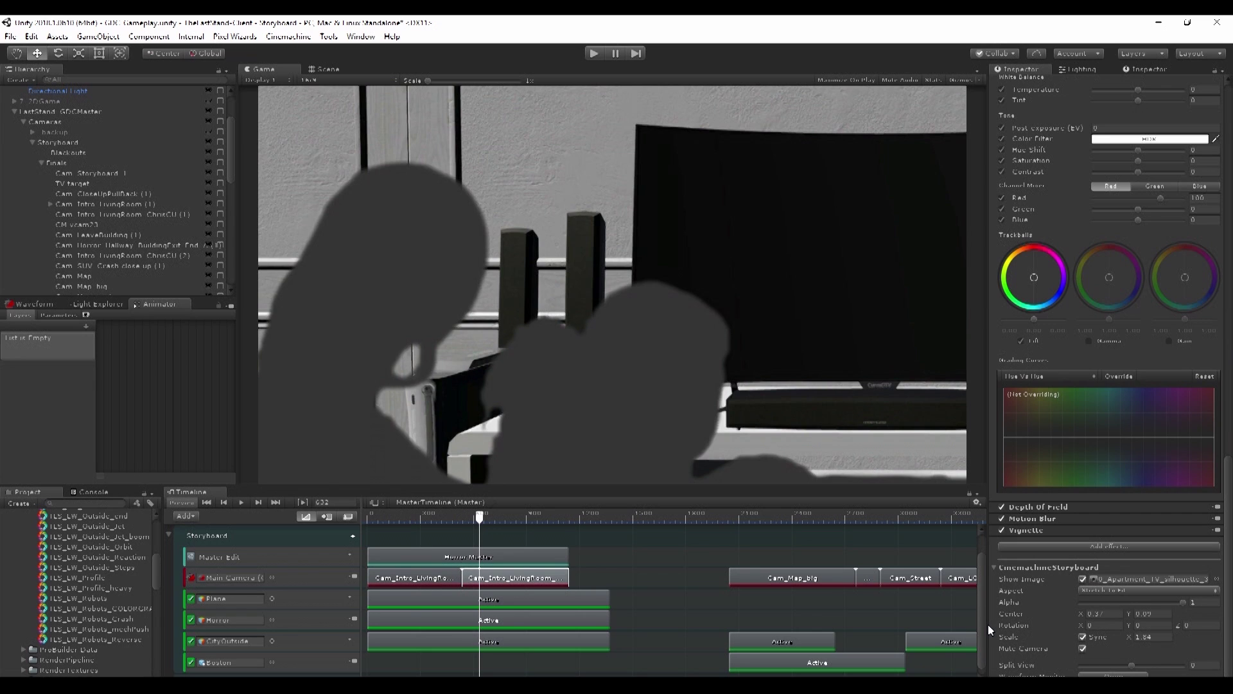
pyautogui.moveTo(480, 517)
pyautogui.mouseDown()
pyautogui.moveTo(452, 518)
pyautogui.moveTo(467, 518)
pyautogui.mouseUp()
pyautogui.moveTo(468, 518); pyautogui.dragTo(438, 517)
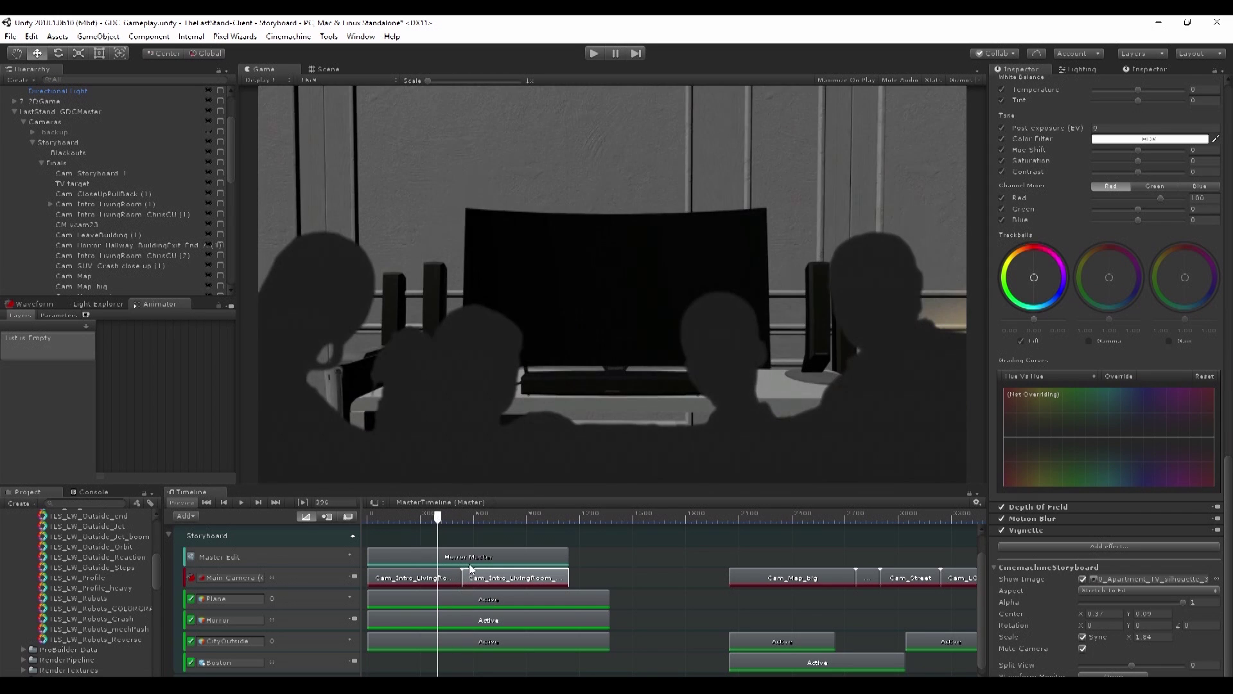
pyautogui.click(455, 574)
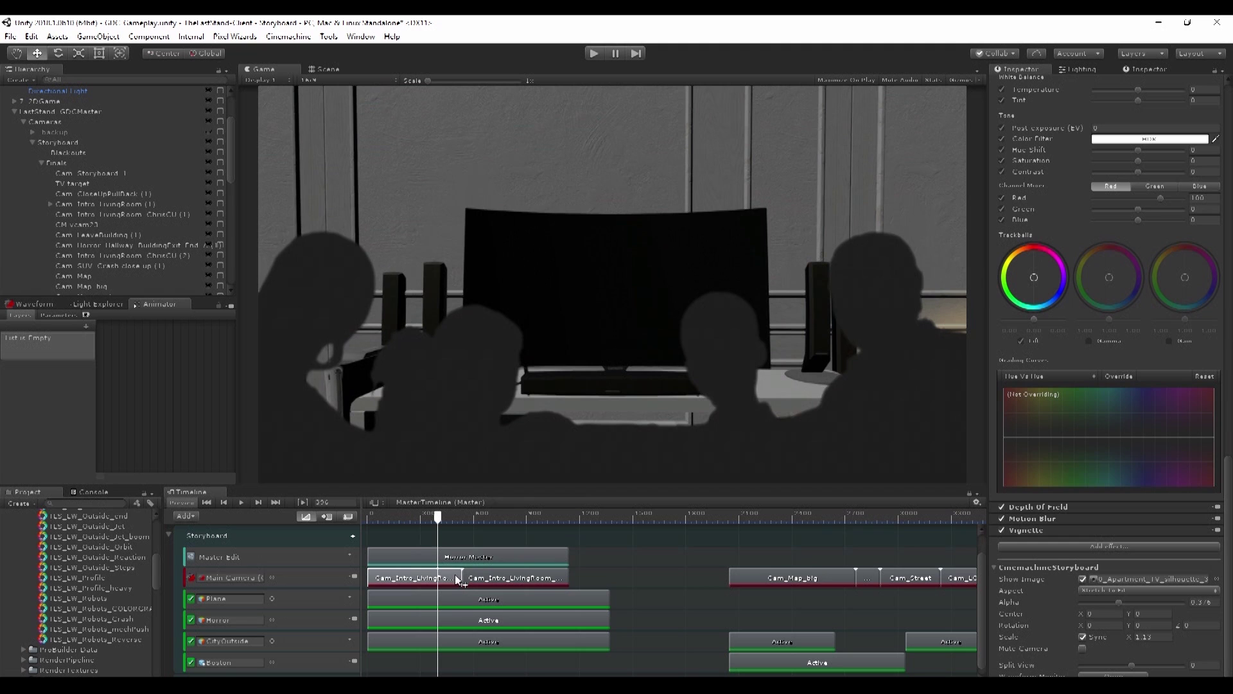
pyautogui.moveTo(462, 574); pyautogui.dragTo(483, 569)
pyautogui.moveTo(446, 518)
pyautogui.mouseDown()
pyautogui.moveTo(491, 519)
pyautogui.moveTo(458, 527)
pyautogui.mouseUp()
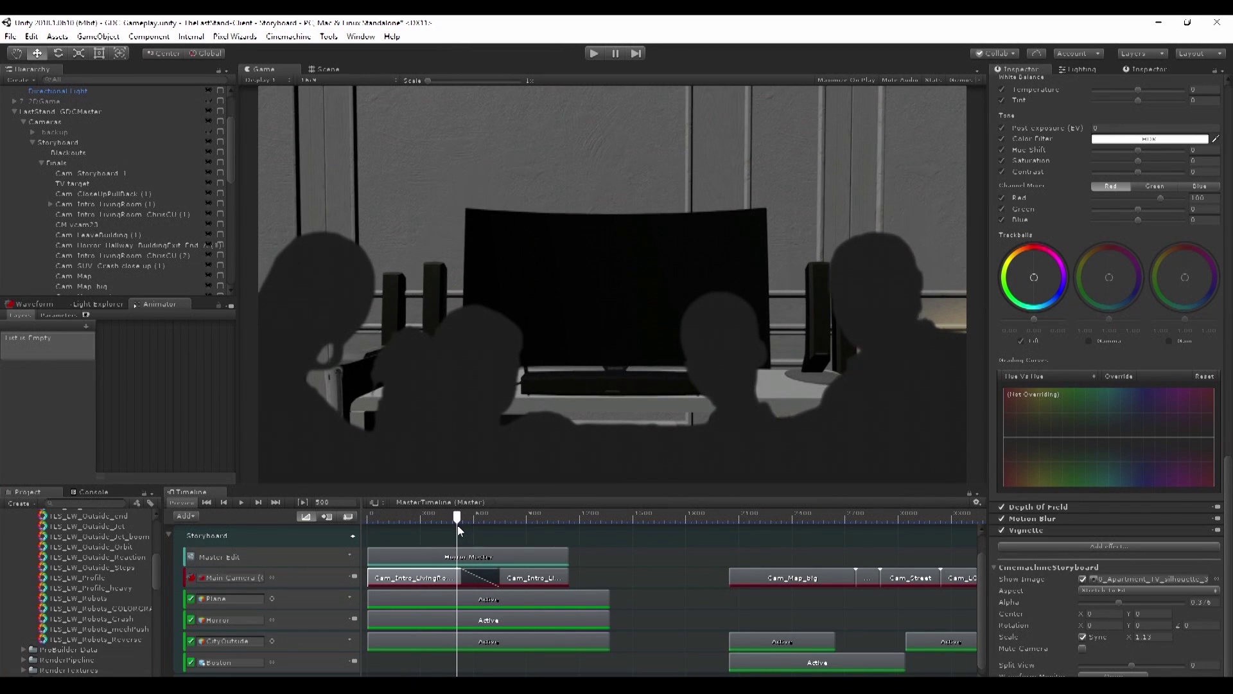
pyautogui.moveTo(437, 518); pyautogui.dragTo(424, 519)
# Mute the Plane track and drag the first Cam_Intro clip's Storyboard Alpha to 0
pyautogui.click(320, 599)
pyautogui.press('m')
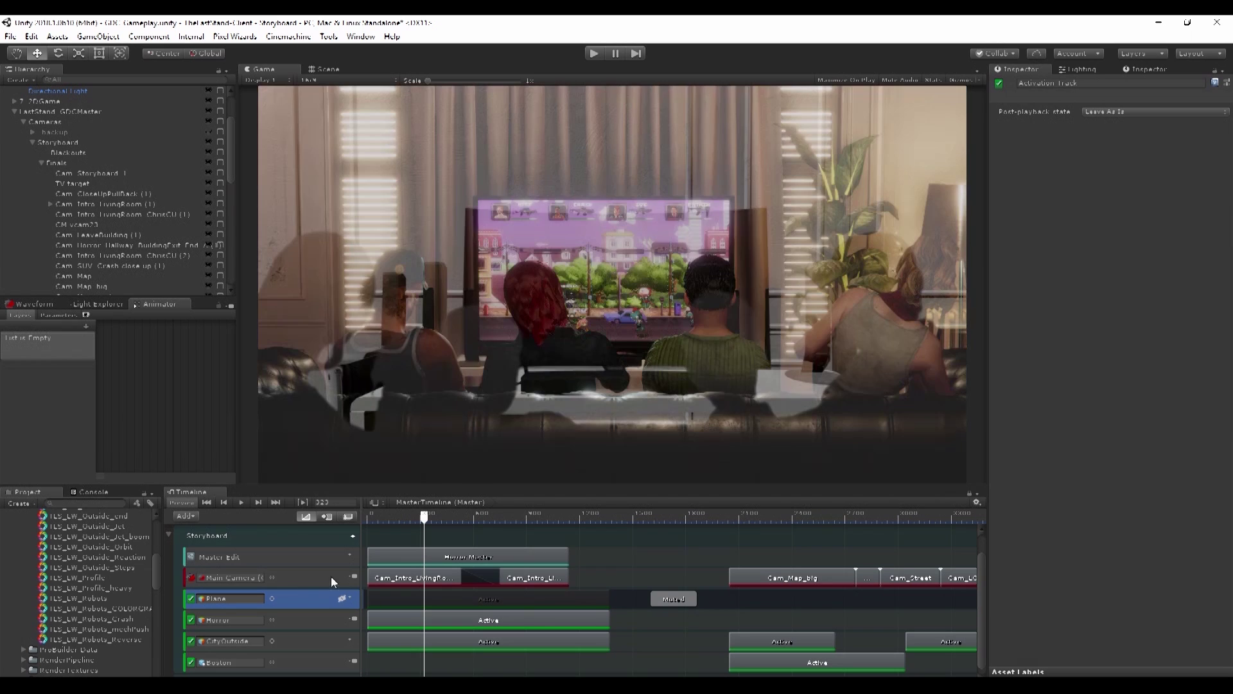
pyautogui.click(388, 577)
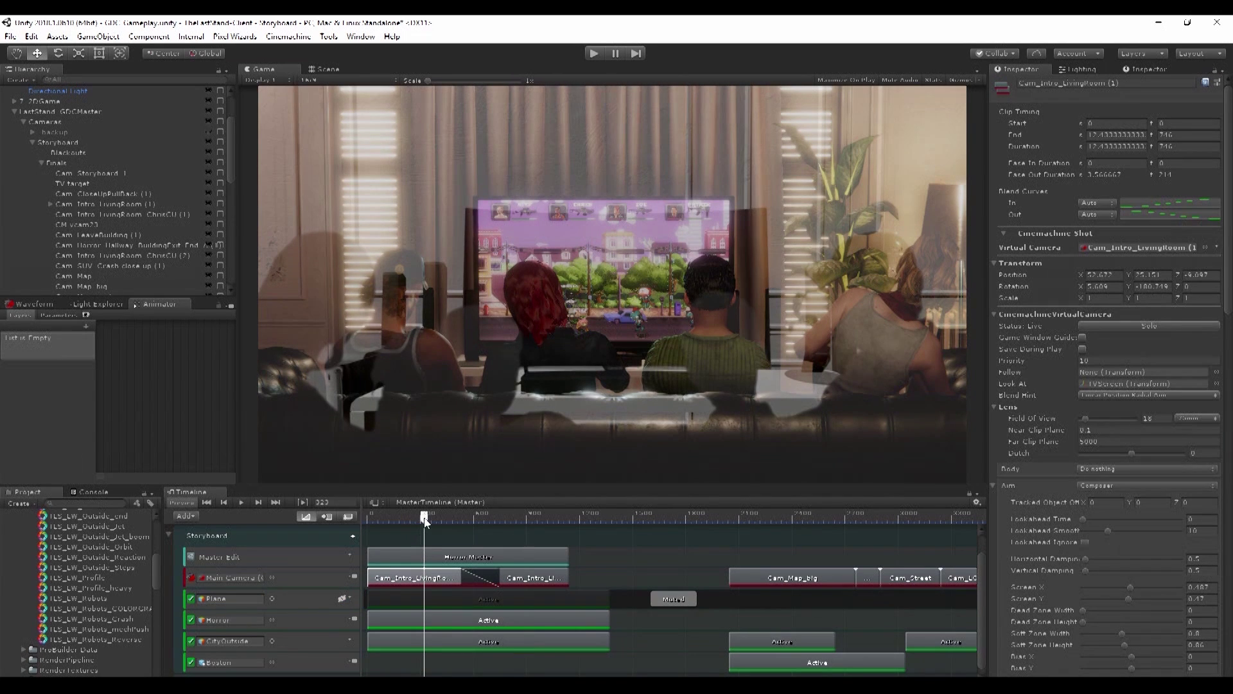
pyautogui.moveTo(425, 521); pyautogui.dragTo(421, 519)
pyautogui.scroll(-10, 1144, 639)
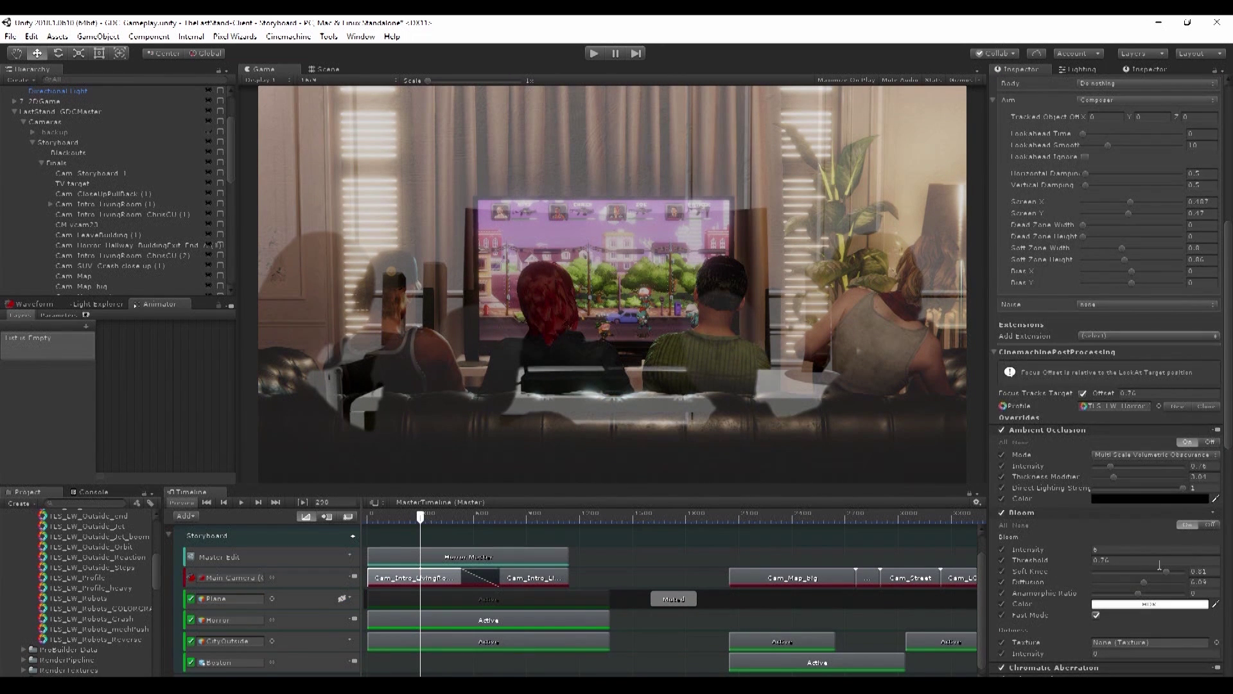
pyautogui.scroll(-15, 1159, 565)
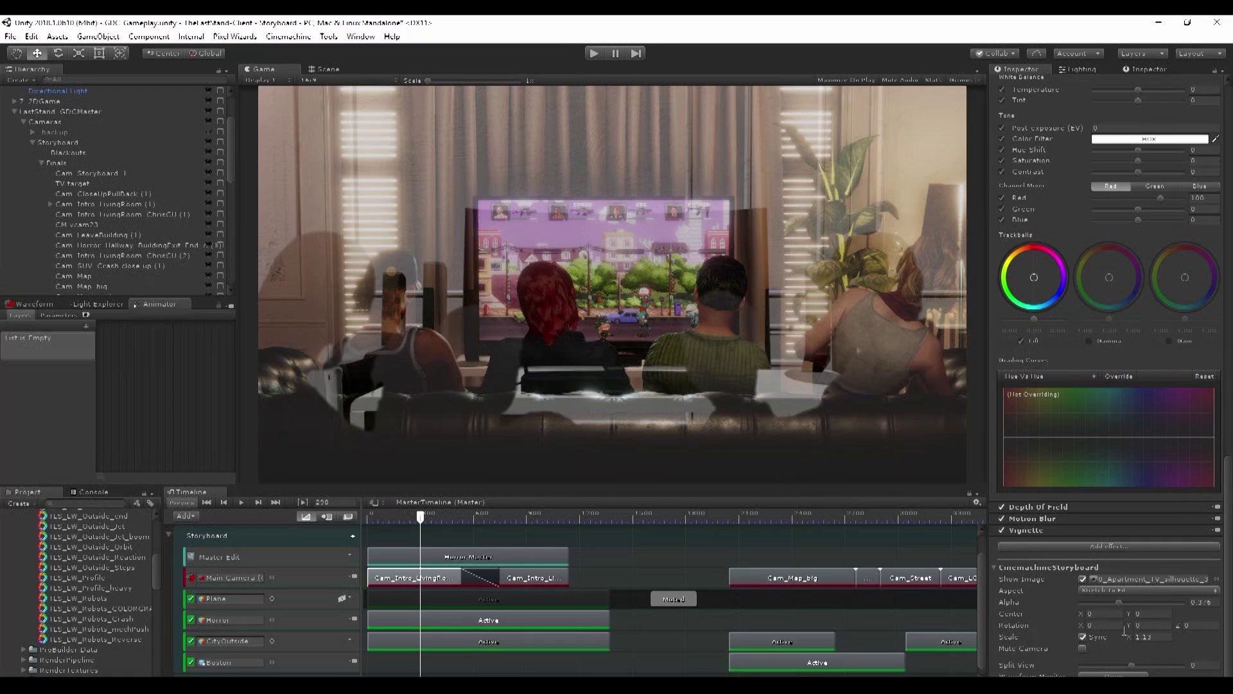
pyautogui.moveTo(1116, 596); pyautogui.dragTo(1056, 598)
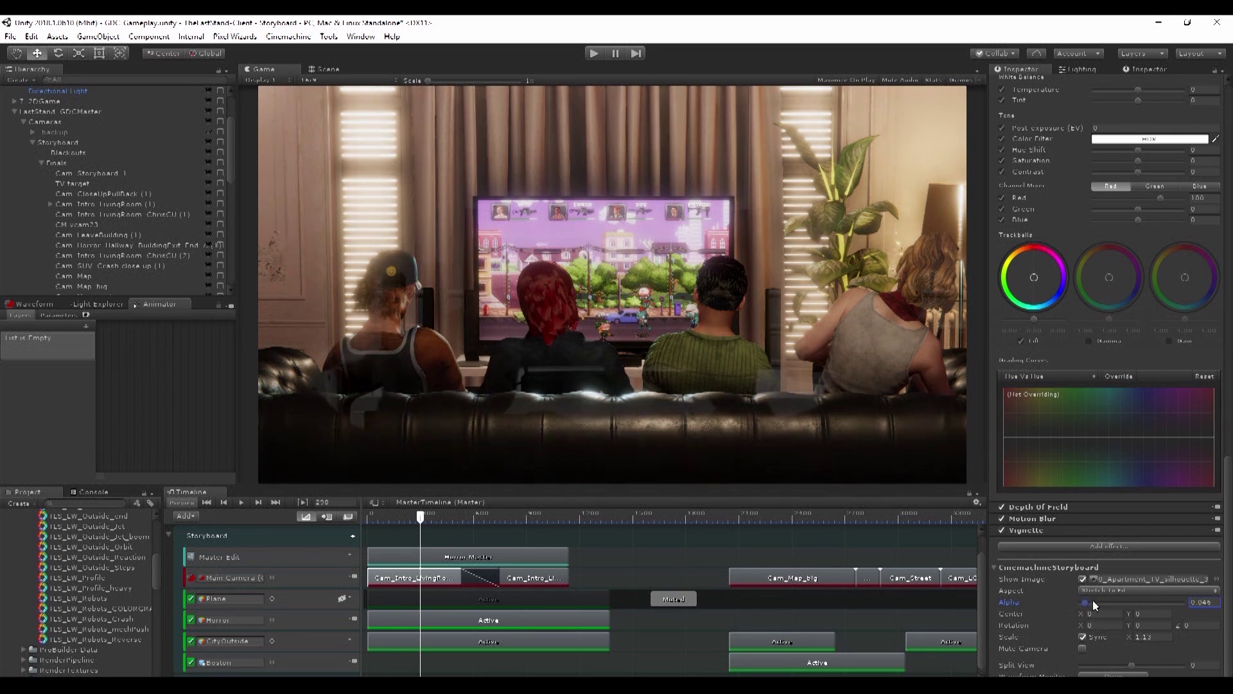
pyautogui.moveTo(1092, 600); pyautogui.dragTo(991, 580)
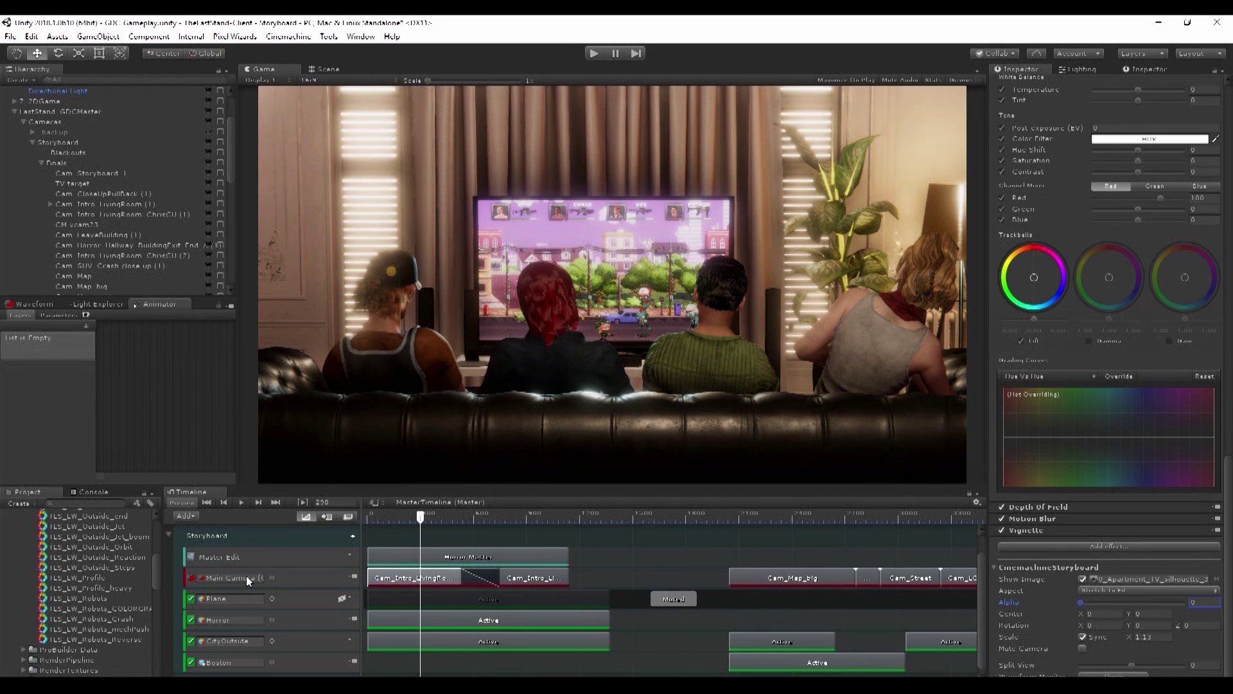
pyautogui.moveTo(426, 510); pyautogui.dragTo(519, 516)
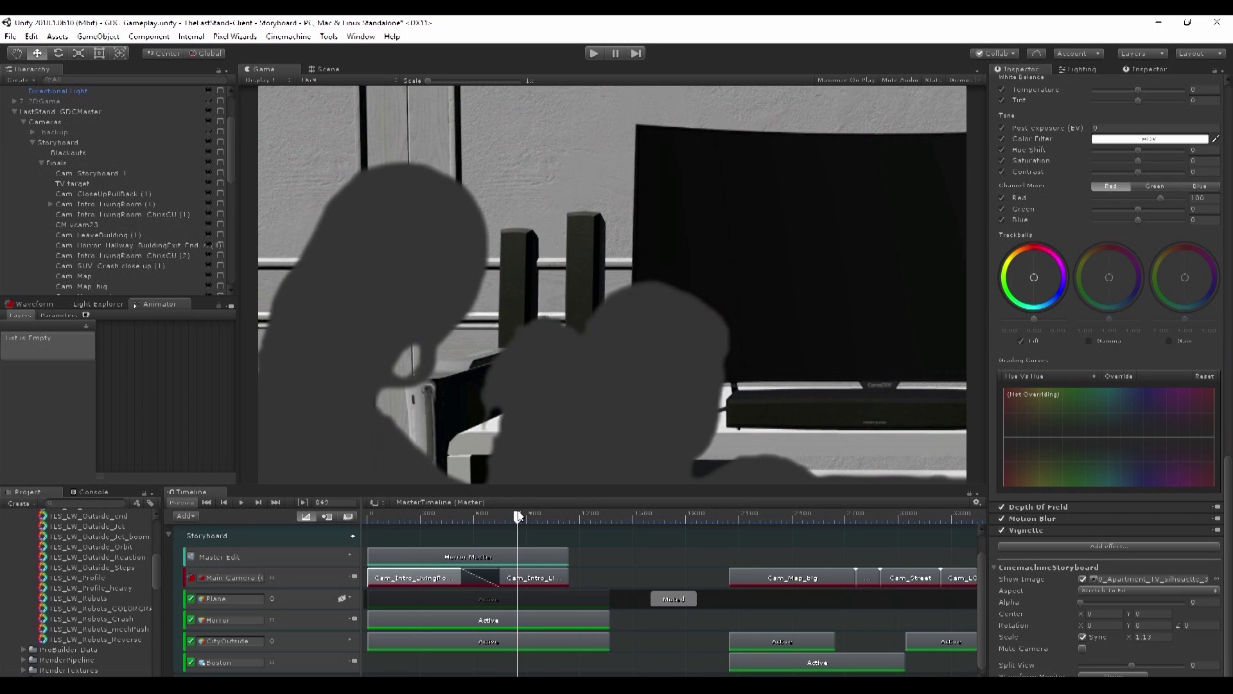
pyautogui.moveTo(519, 516); pyautogui.dragTo(505, 514)
# Set the Cam_Intro storyboard overlay Alpha to about 0.3
pyautogui.moveTo(505, 514); pyautogui.dragTo(454, 514)
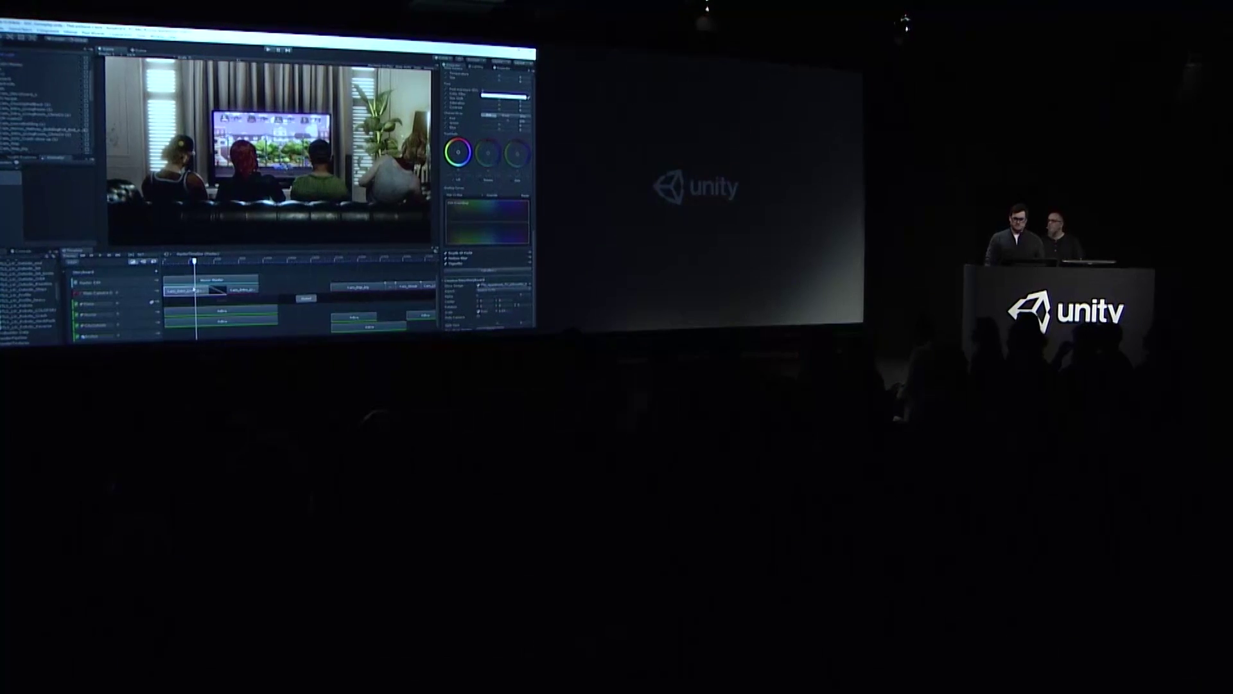
pyautogui.scroll(5, 486, 193)
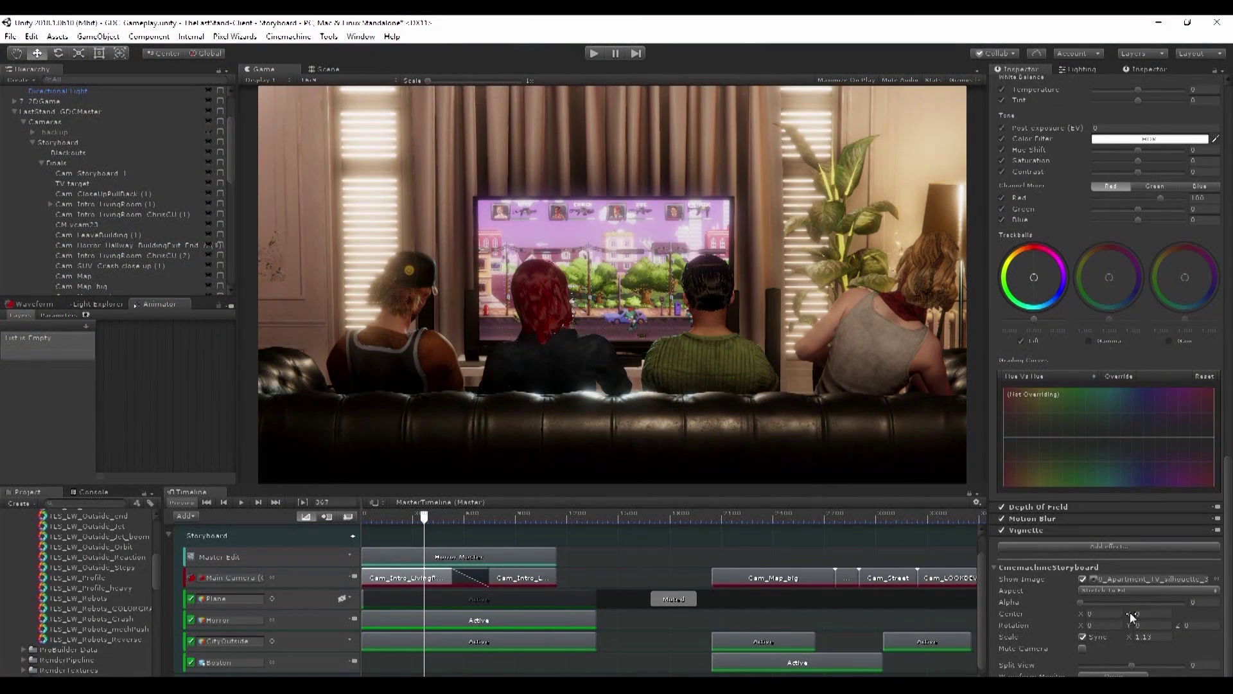
pyautogui.click(1088, 602)
pyautogui.moveTo(1088, 600); pyautogui.dragTo(1113, 595)
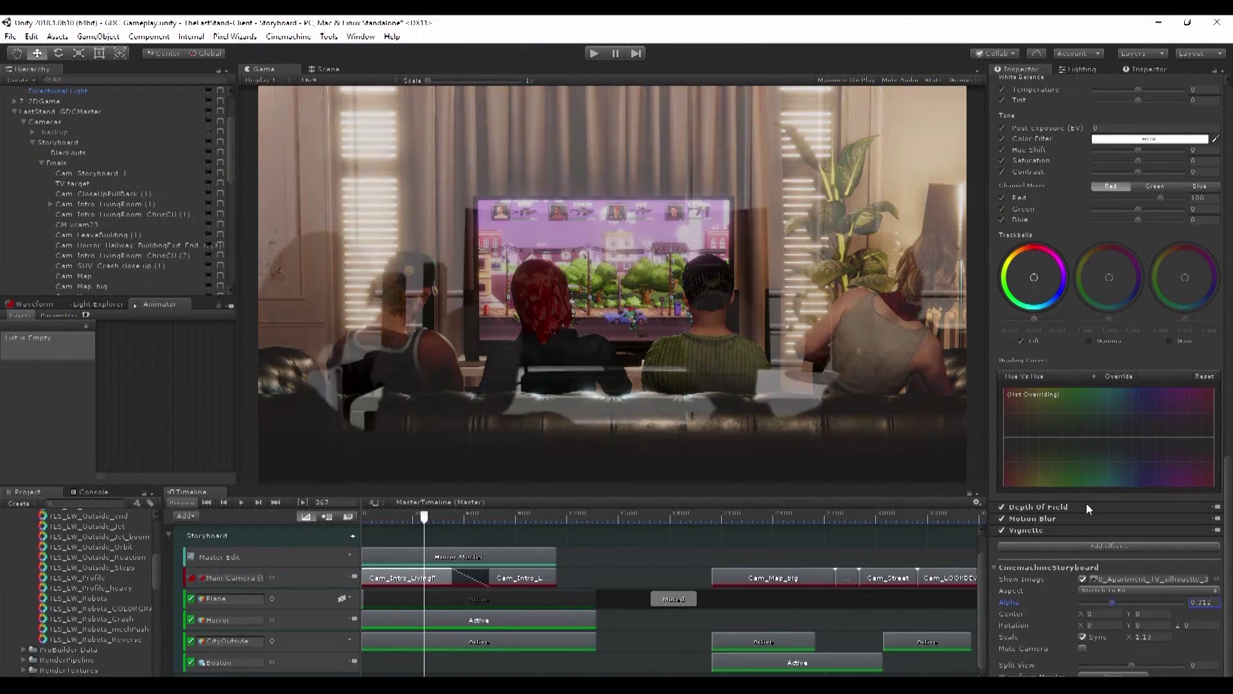
# Set the intro camera's Aim Screen Y to 0.529 to match the sketch
pyautogui.scroll(10, 1086, 503)
pyautogui.scroll(10, 1095, 347)
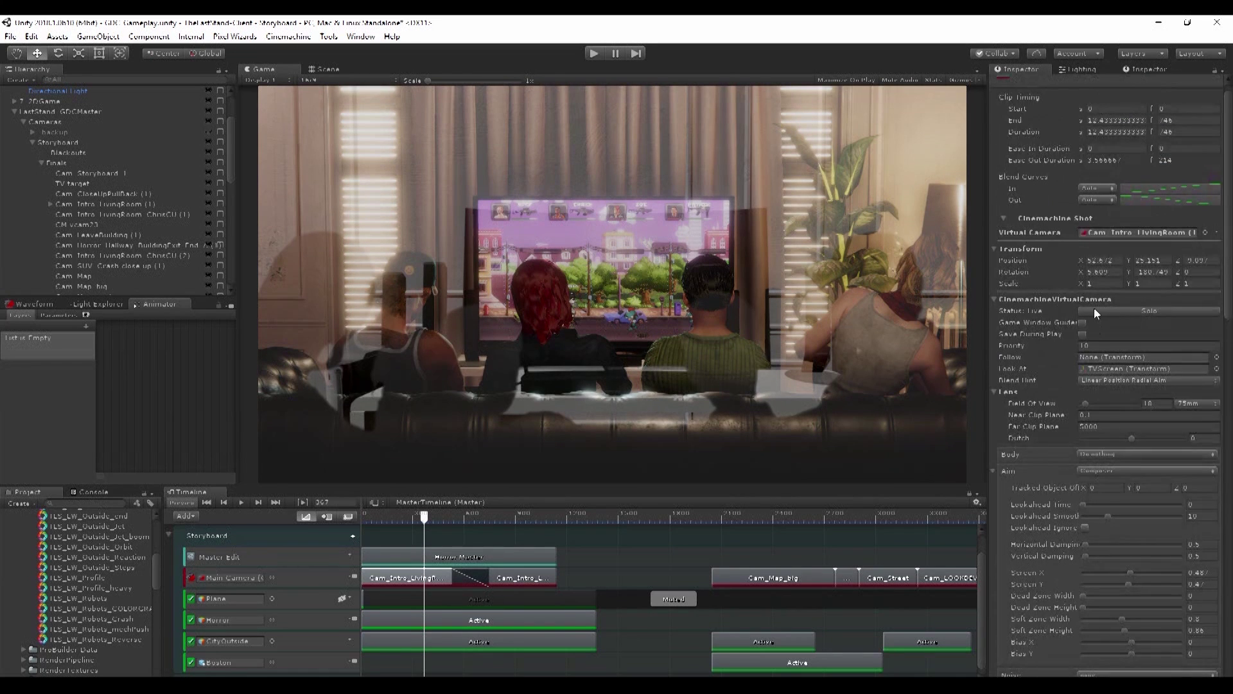
pyautogui.moveTo(1130, 581)
pyautogui.mouseDown()
pyautogui.moveTo(1121, 580)
pyautogui.moveTo(1134, 582)
pyautogui.mouseUp()
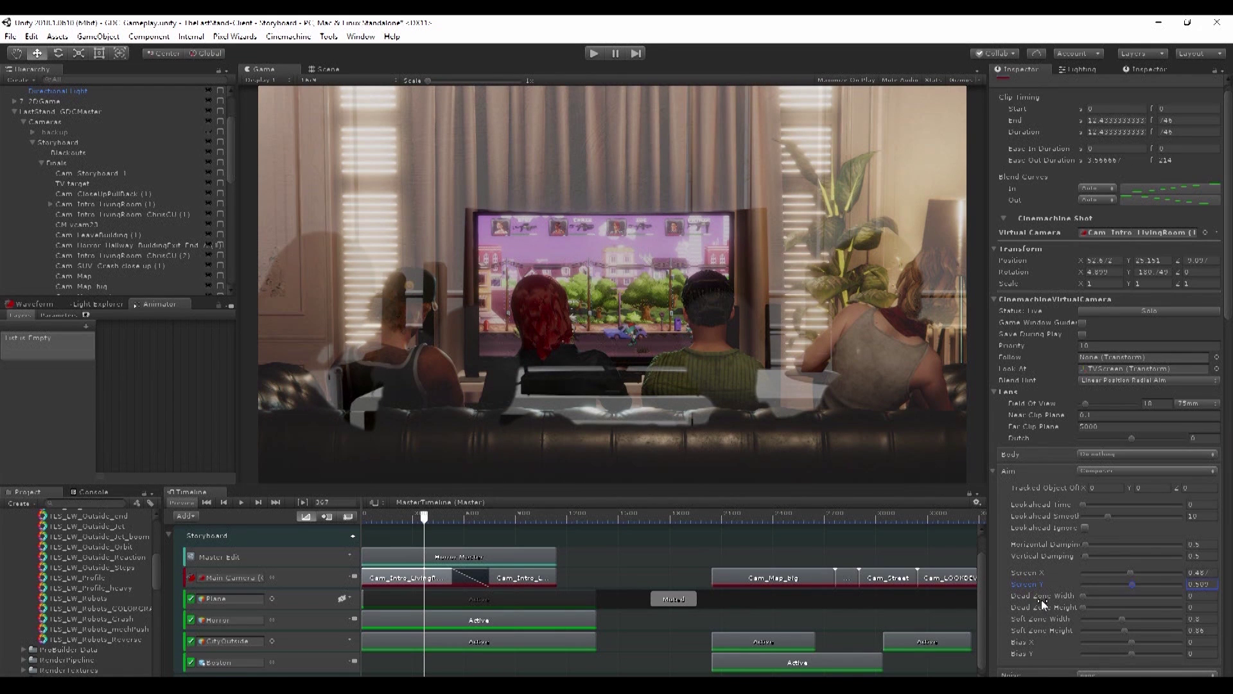
pyautogui.scroll(-3, 1042, 600)
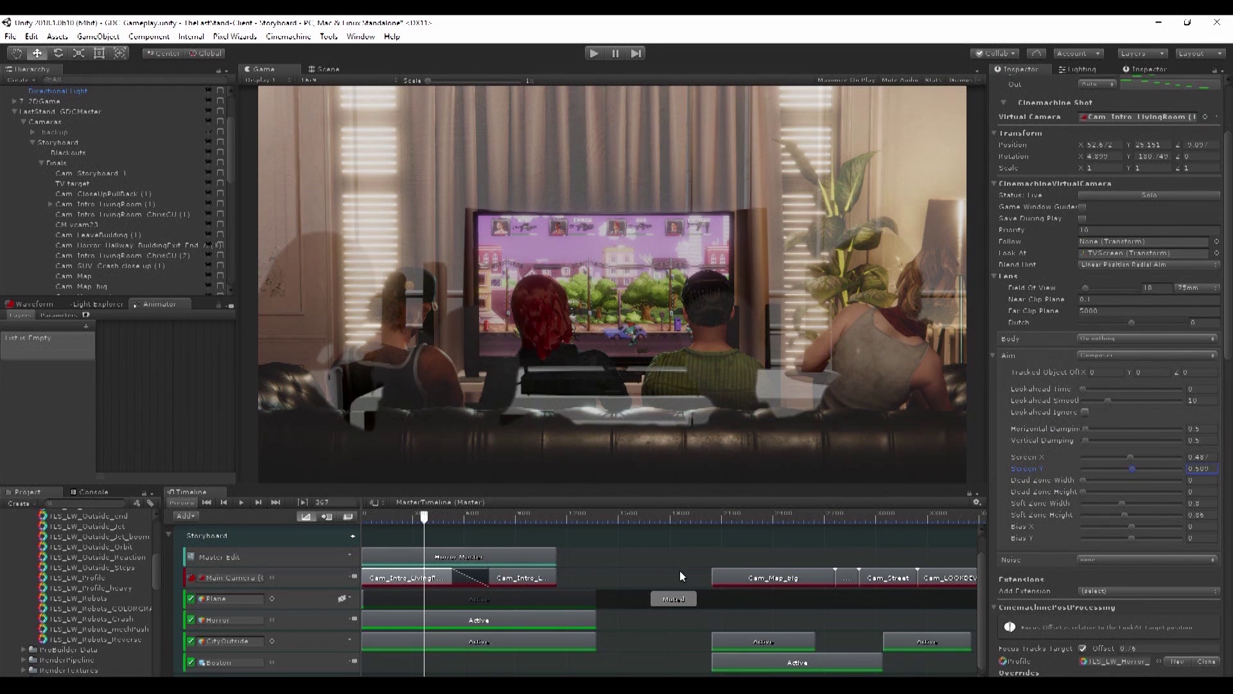
pyautogui.moveTo(712, 517); pyautogui.dragTo(750, 519)
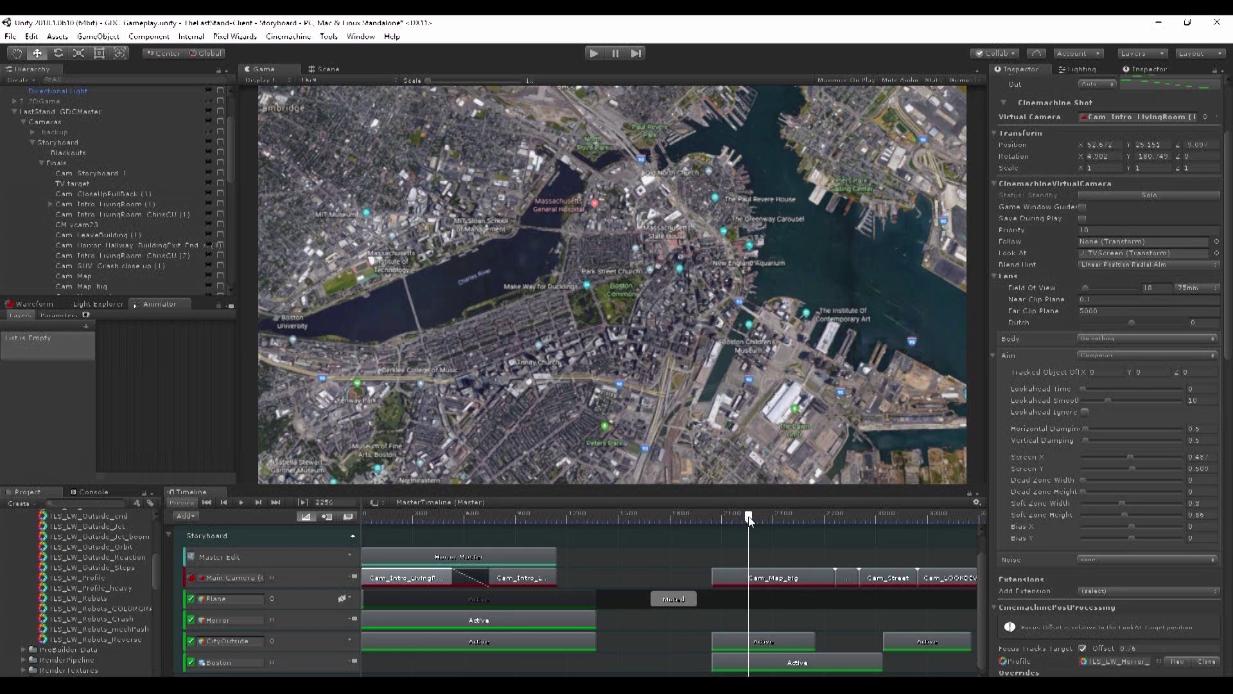
# Set Storyboard Alpha to 0 on both the Cam_Map_big and Cam_Map_pushin clips
pyautogui.click(778, 578)
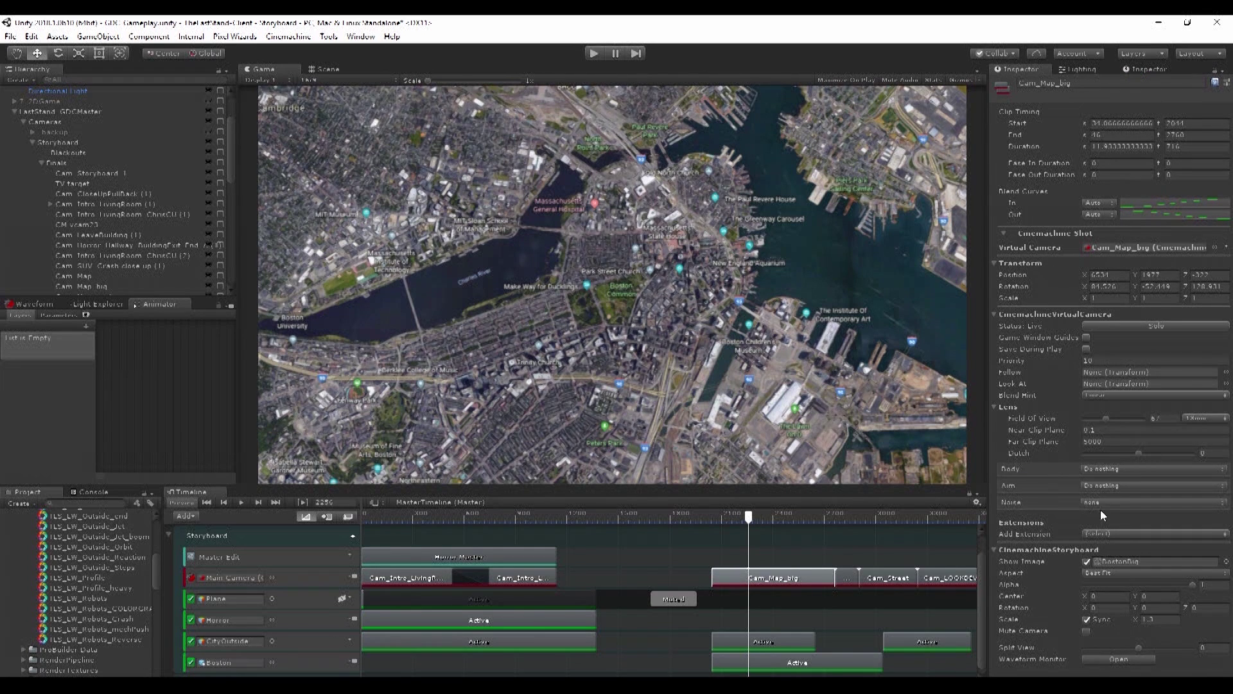
pyautogui.moveTo(1186, 585)
pyautogui.mouseDown()
pyautogui.moveTo(1080, 596)
pyautogui.moveTo(1194, 585)
pyautogui.mouseUp()
pyautogui.click(843, 518)
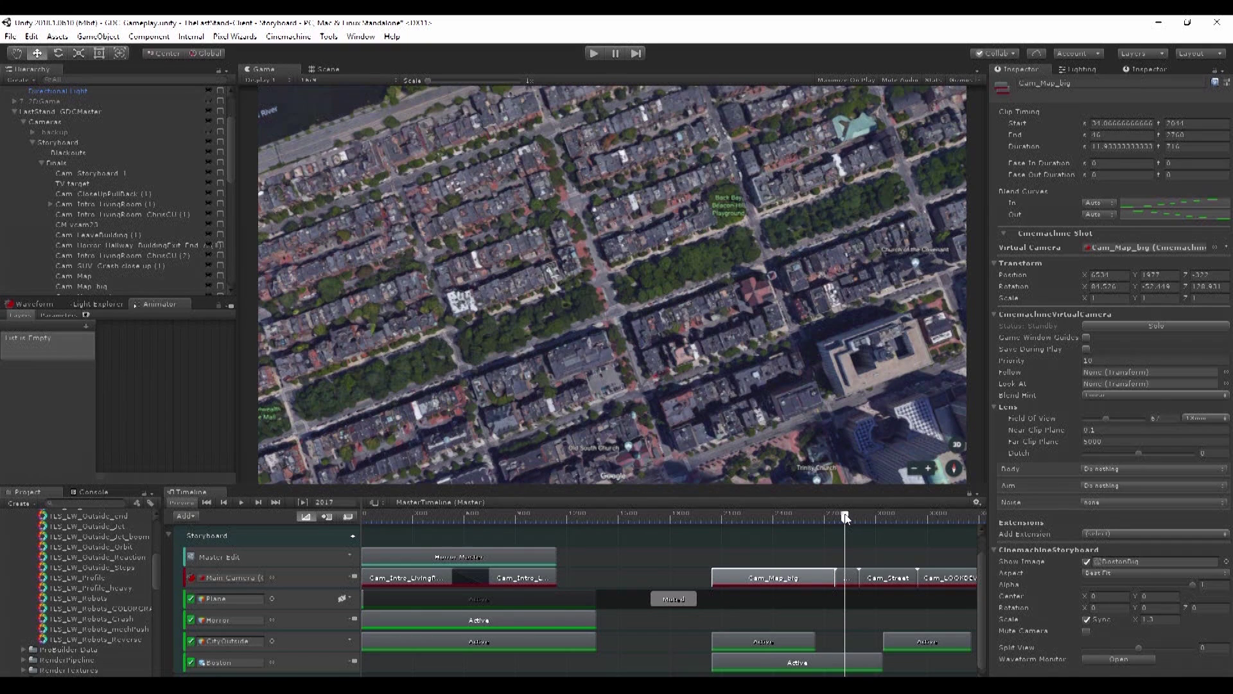
pyautogui.click(850, 575)
pyautogui.moveTo(1186, 583); pyautogui.dragTo(1069, 582)
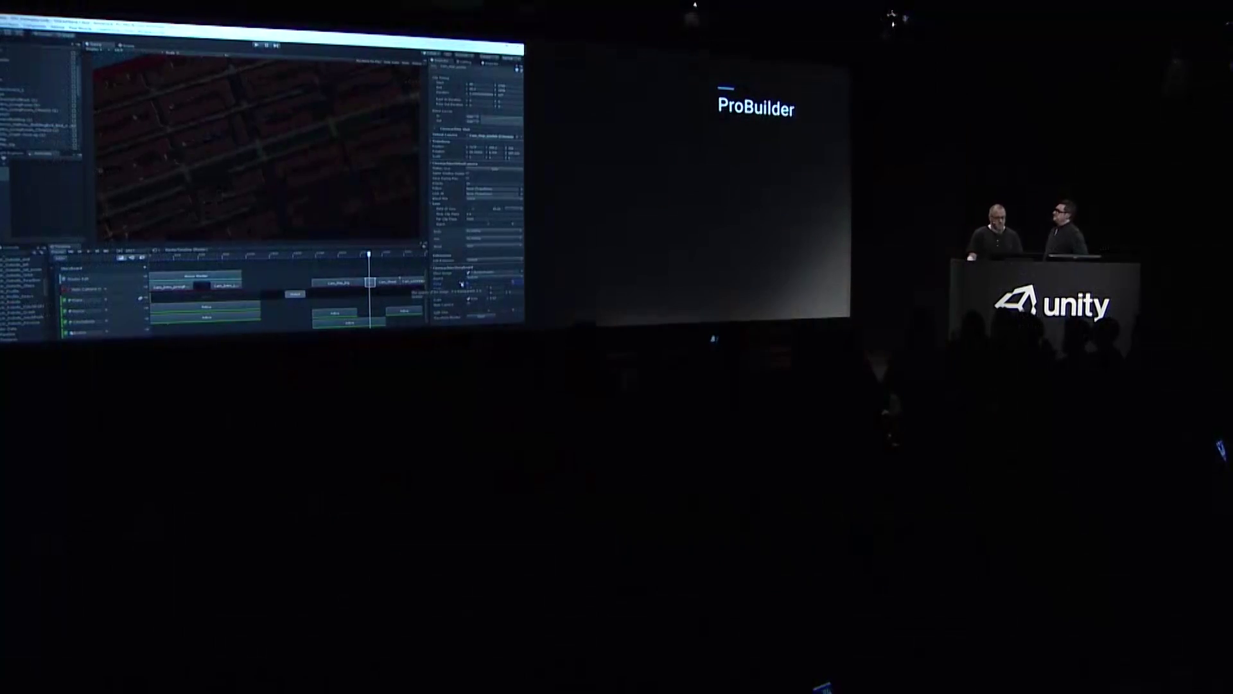
# Switch to the other Unity window and fly around the greybox street with the four characters
pyautogui.hotkey('alt', 'Tab')
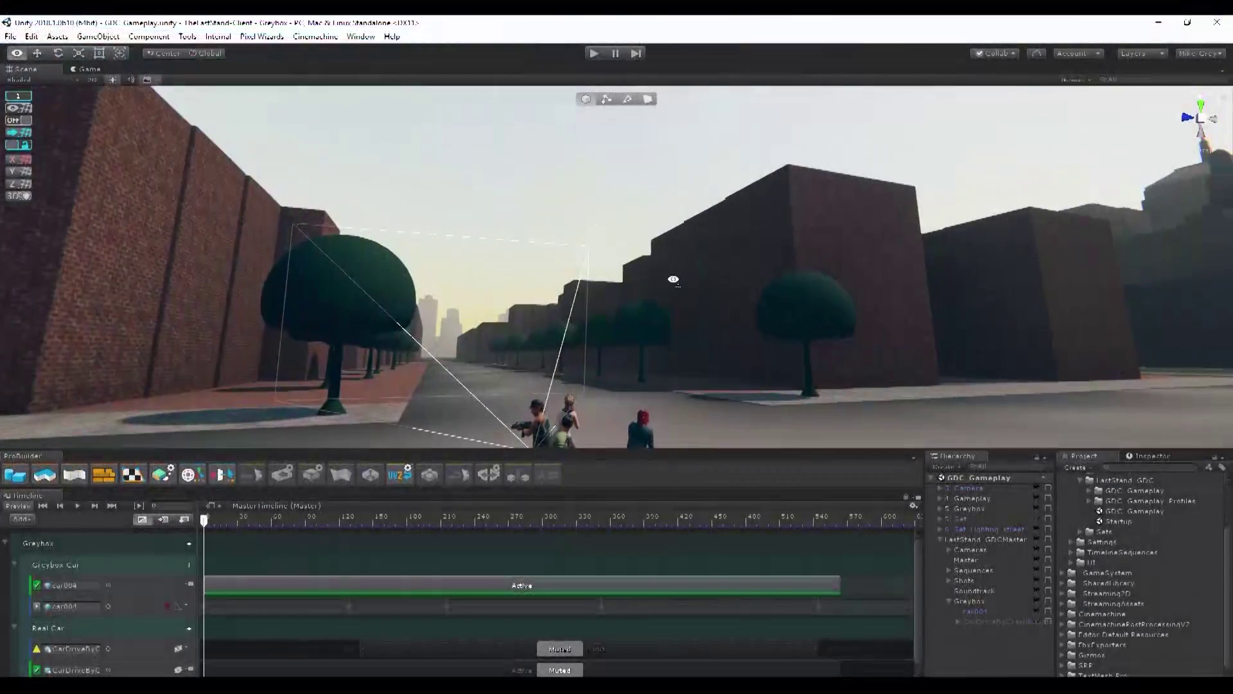
pyautogui.moveTo(674, 280); pyautogui.dragTo(653, 326, button='right')
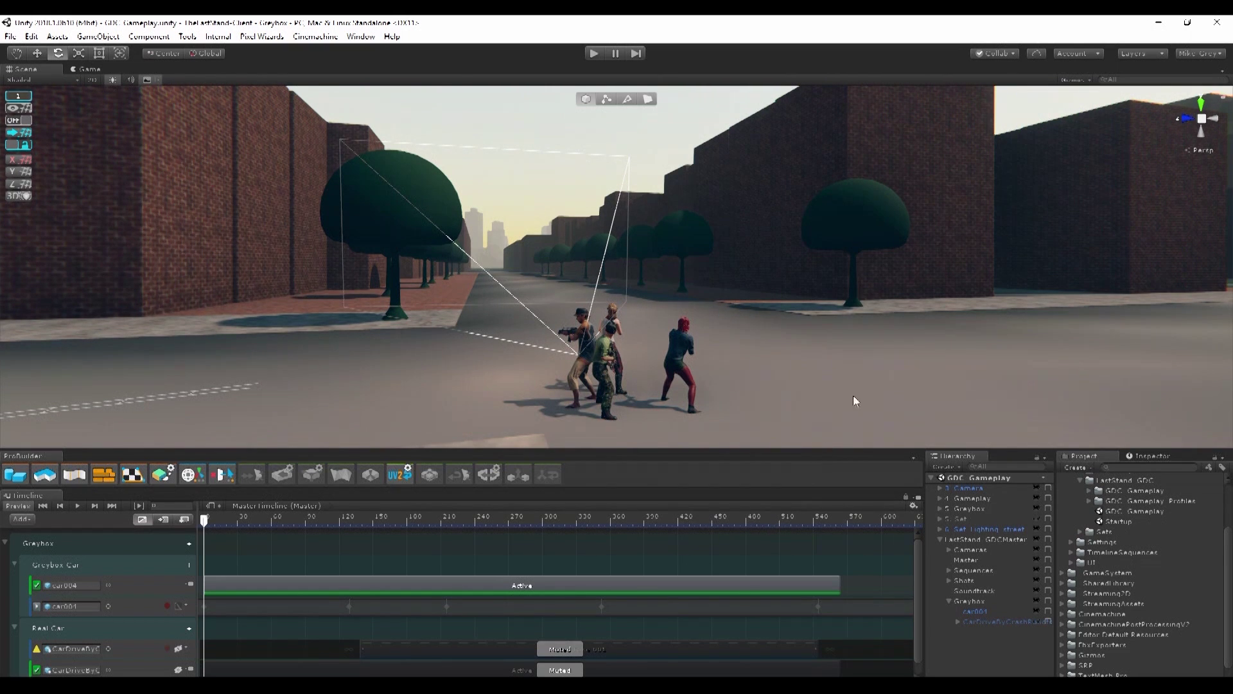
# Hide the Greybox object to reveal the dressed city, then play and scrub the car sequence
pyautogui.click(1036, 508)
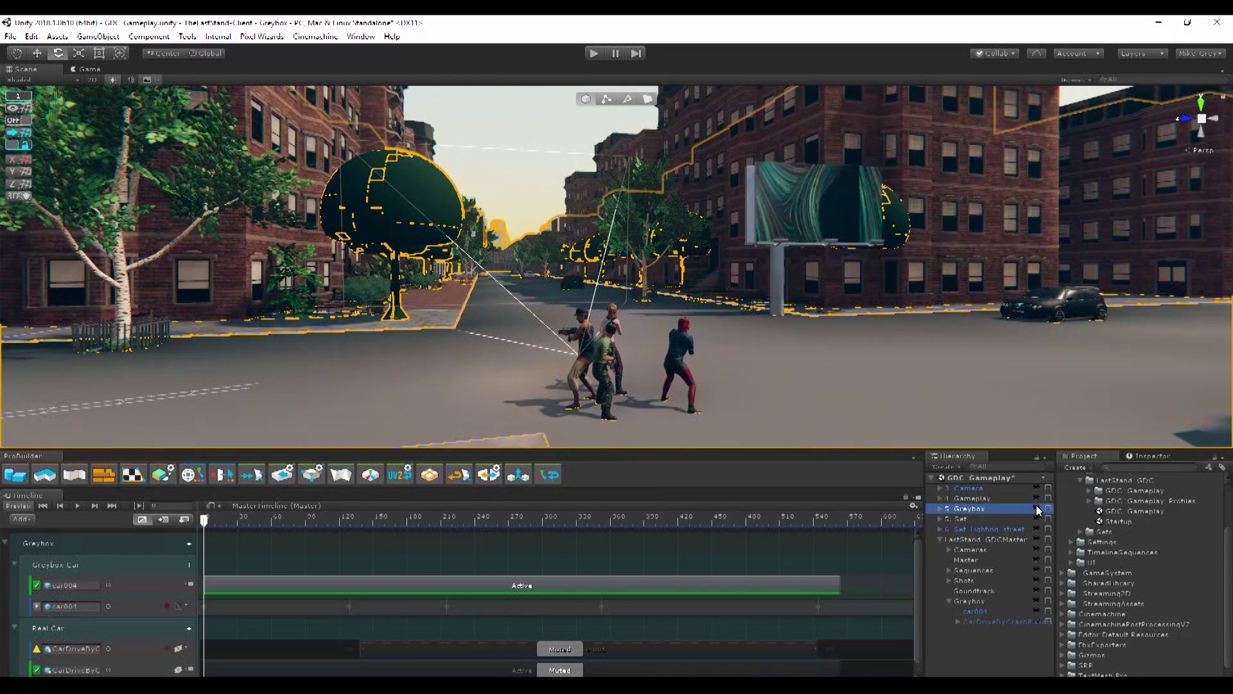
pyautogui.click(534, 132)
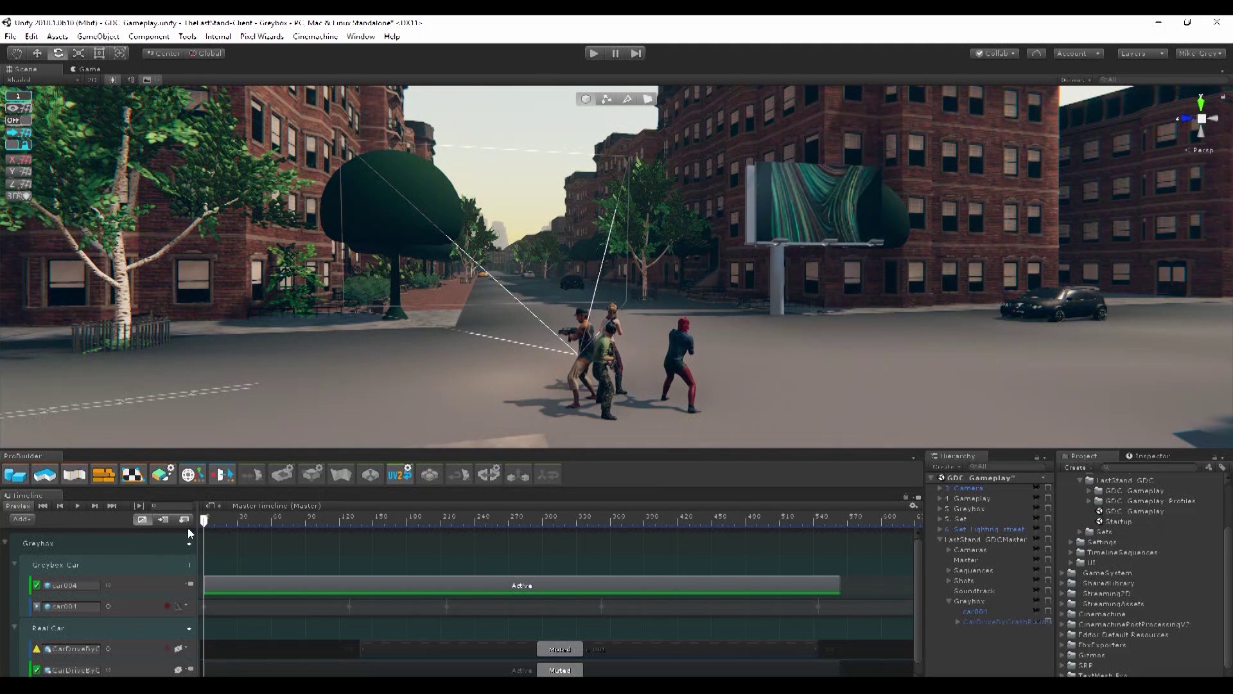
pyautogui.click(76, 505)
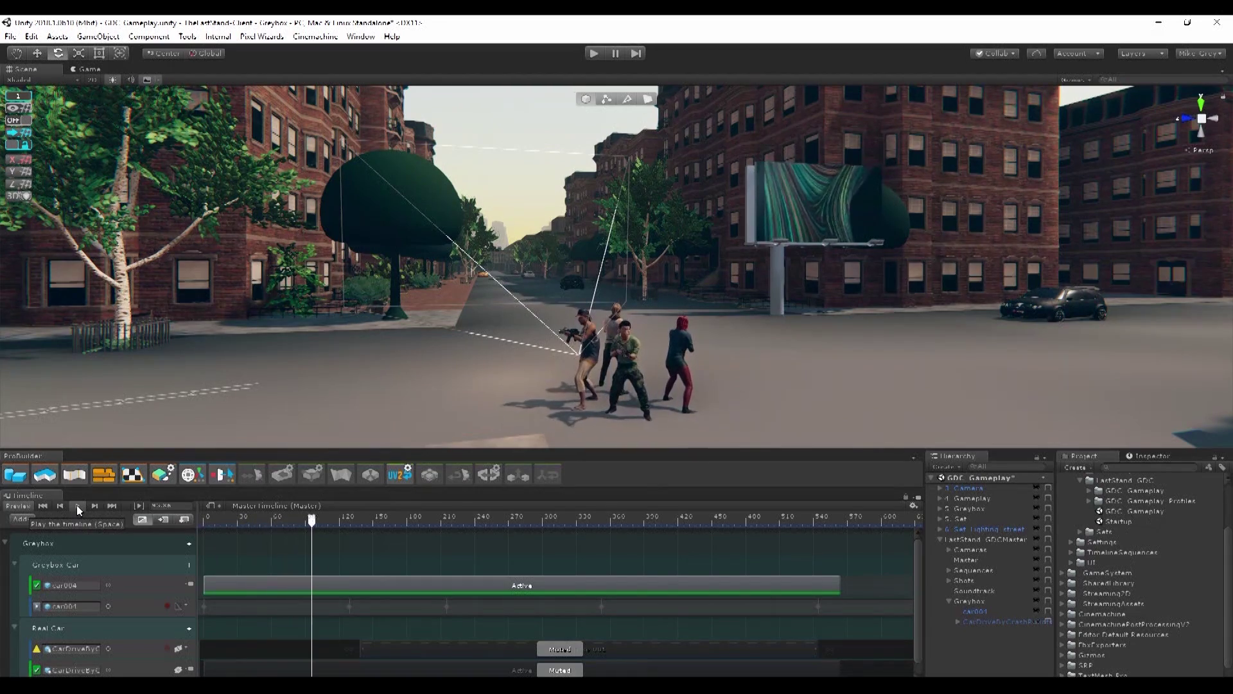
pyautogui.moveTo(299, 375); pyautogui.dragTo(264, 360, button='right')
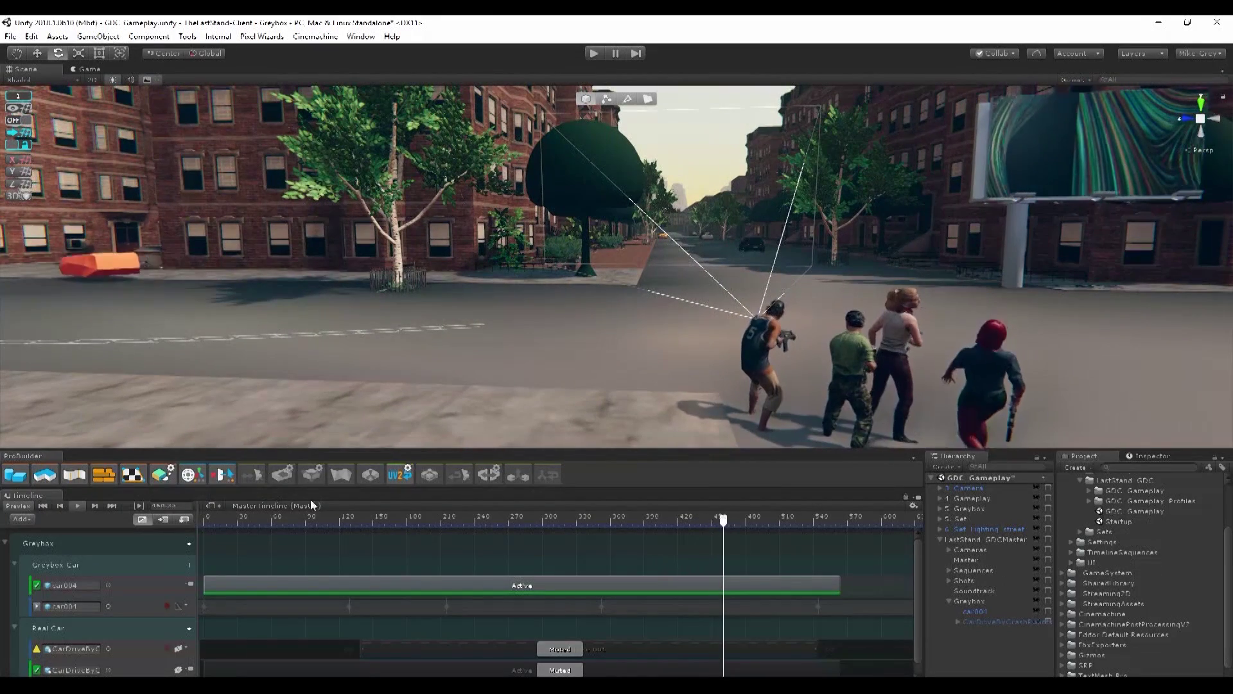
pyautogui.moveTo(407, 521); pyautogui.dragTo(589, 519)
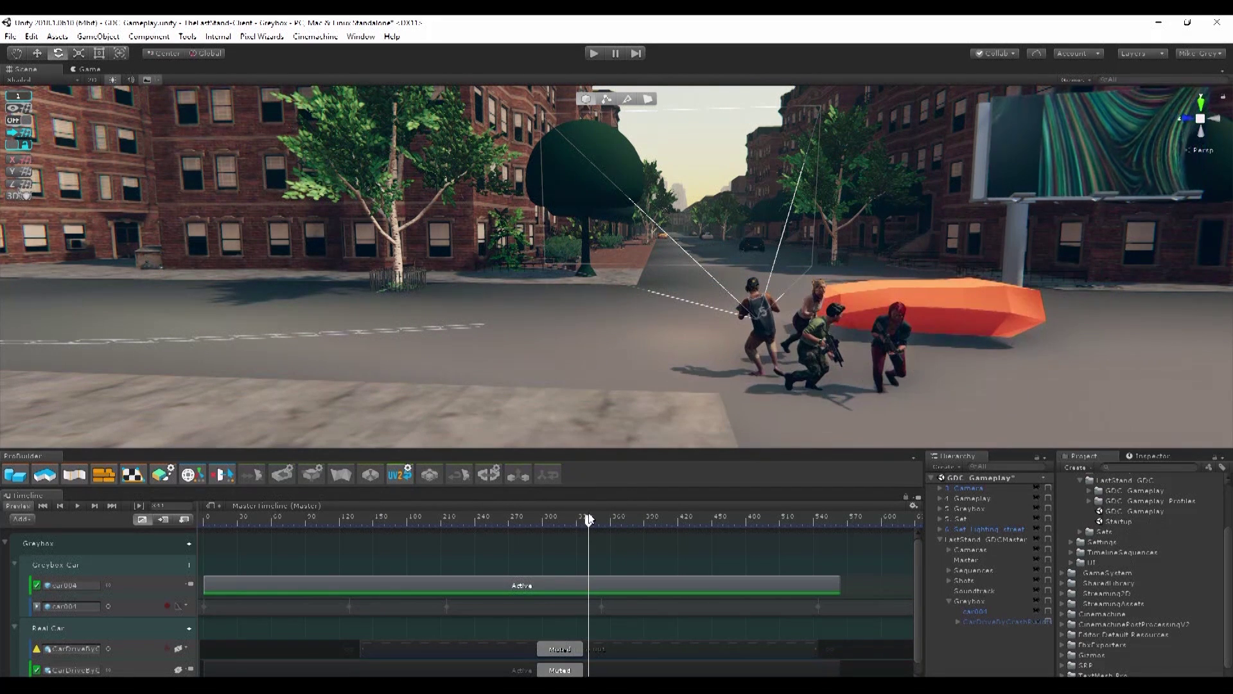
pyautogui.click(950, 303)
# Raise the top edge of car004's mesh in ProBuilder edge mode and scrub to preview its motion
pyautogui.press('w')
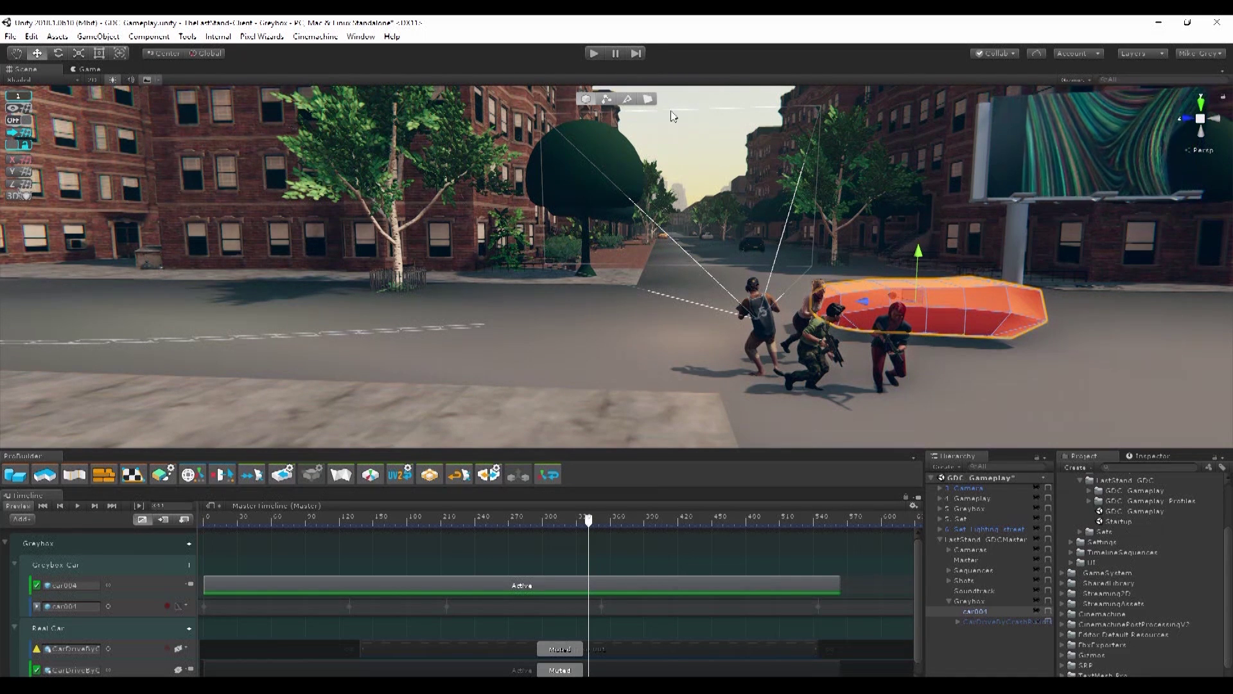
pyautogui.click(628, 100)
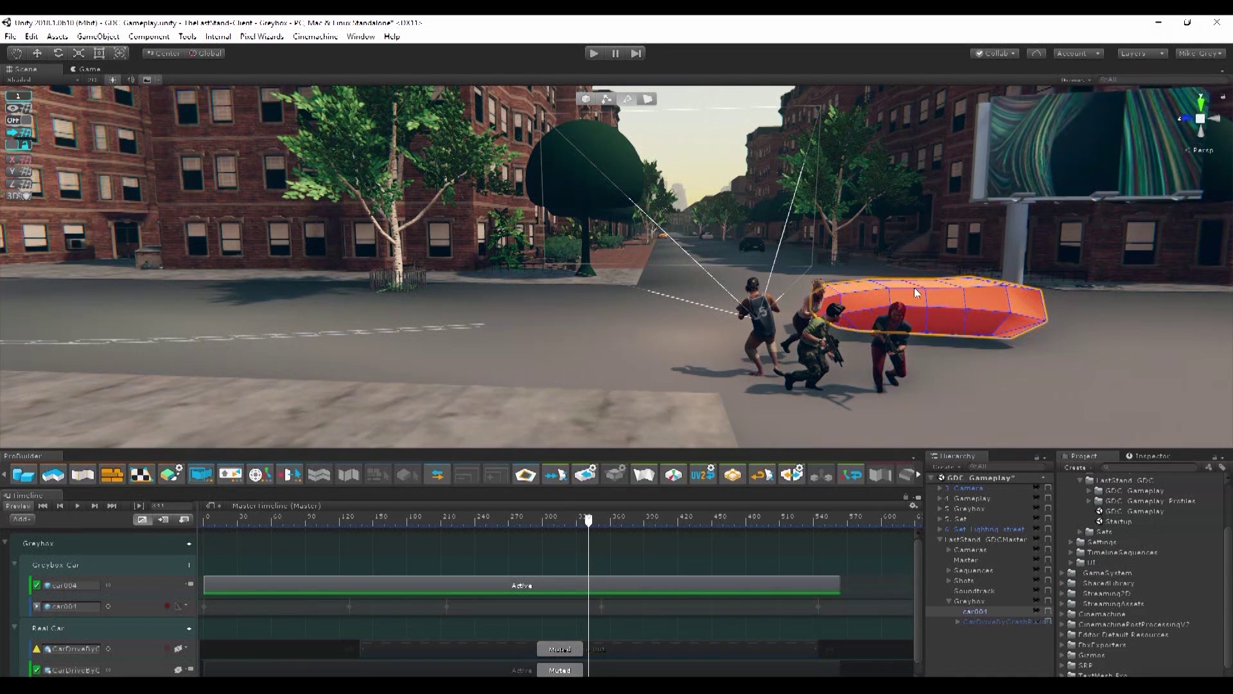
pyautogui.click(944, 282)
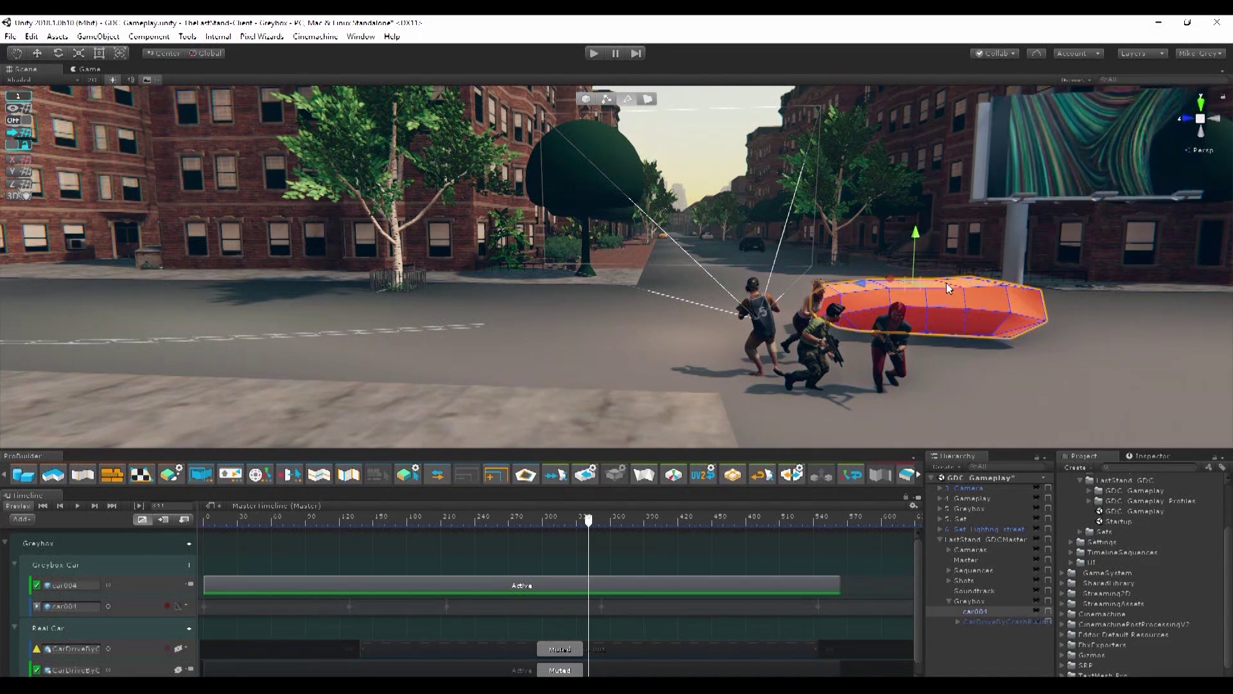
pyautogui.moveTo(934, 245); pyautogui.dragTo(932, 227)
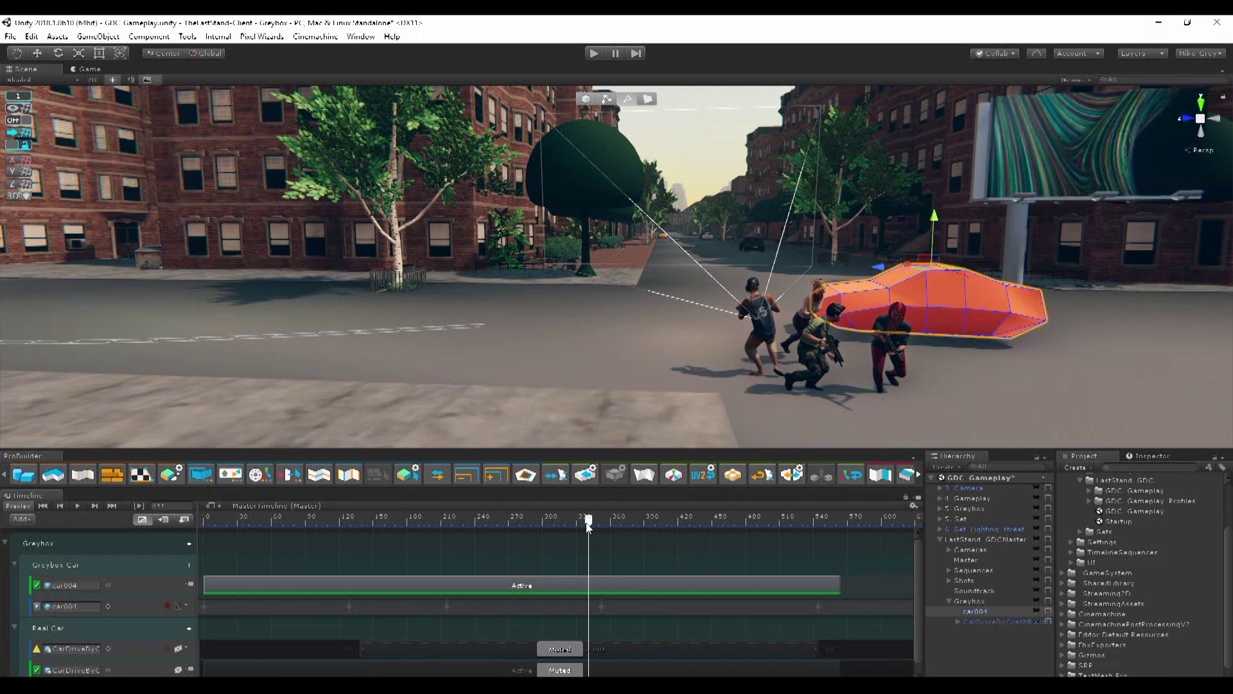
pyautogui.moveTo(588, 526); pyautogui.dragTo(619, 503)
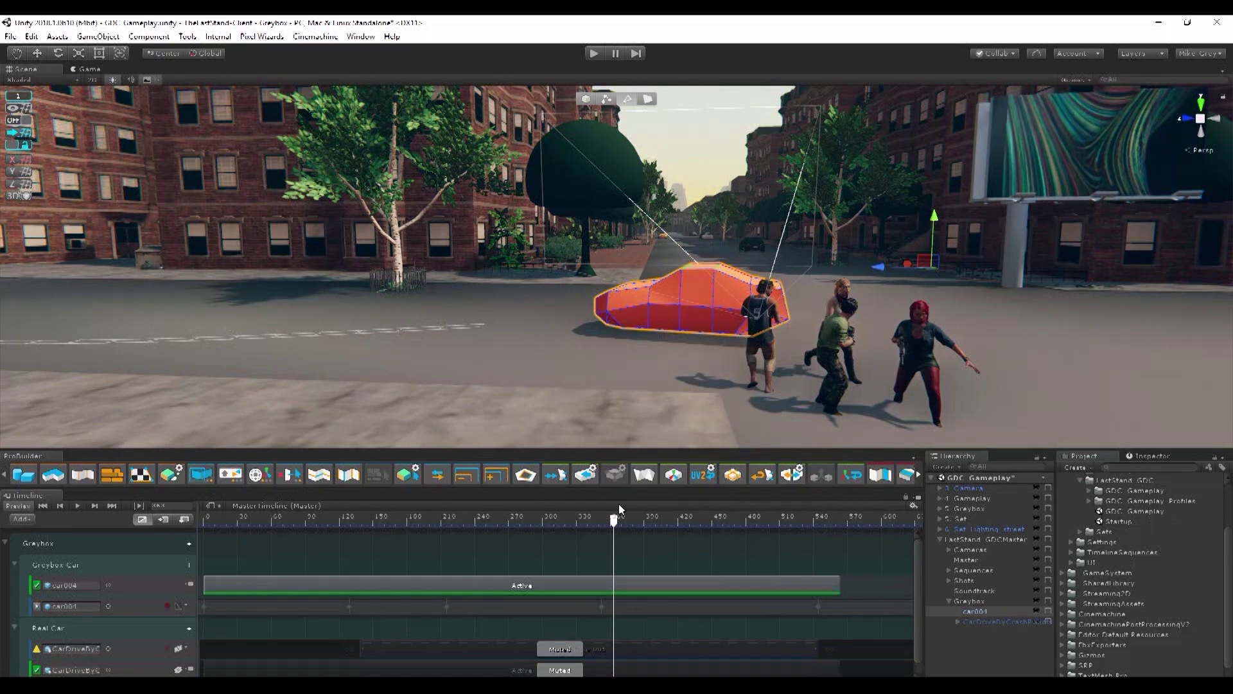
pyautogui.rightClick(963, 563)
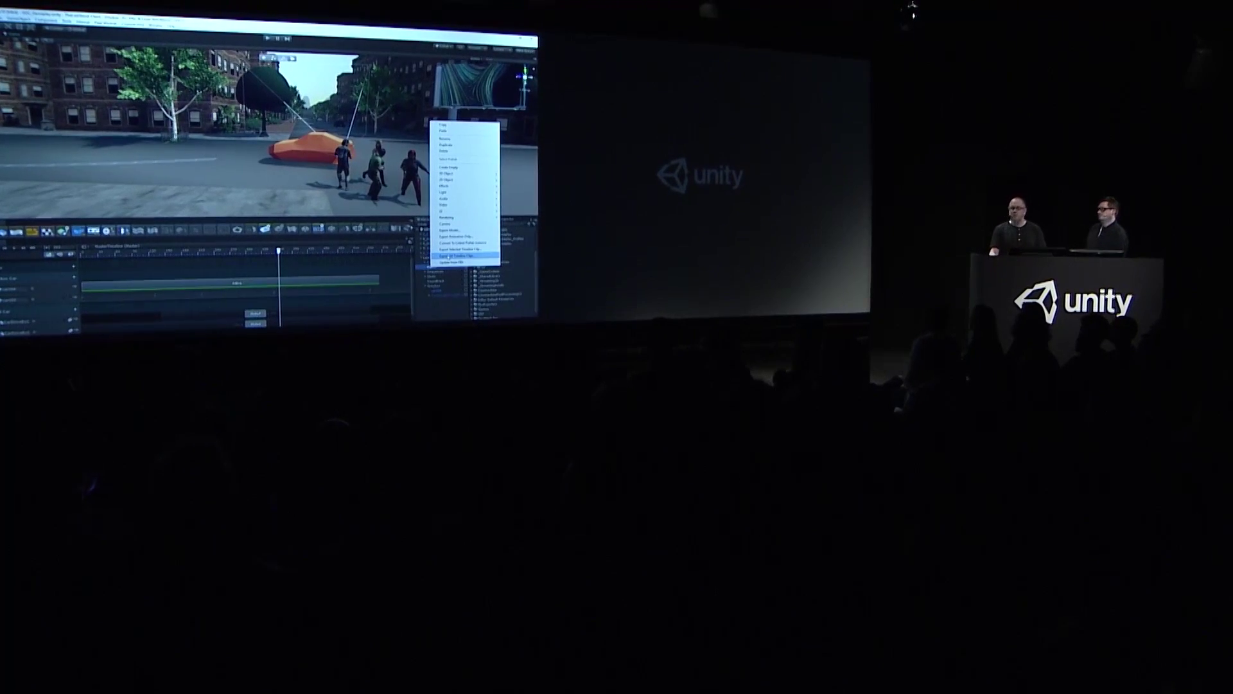
# Dismiss the Master object's context menu after reviewing its Update from FBX option
pyautogui.click(41, 321)
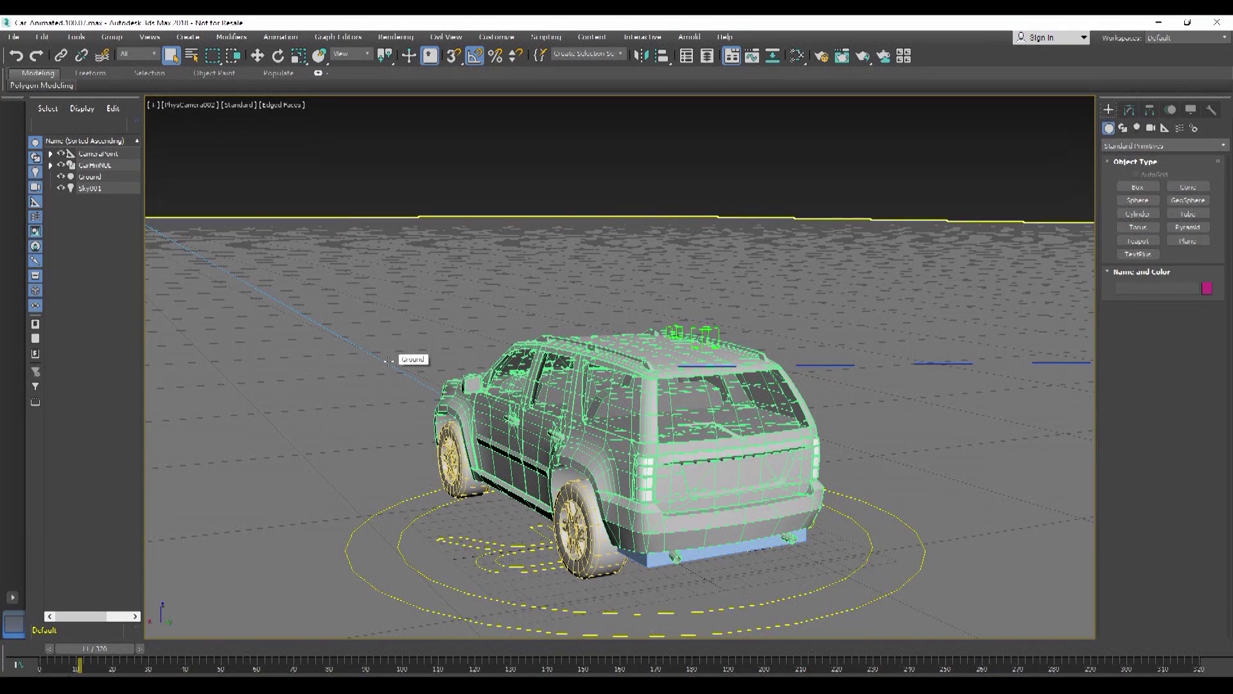
# Drag the 3ds Max time slider from frame 11 to 109 to preview the SUV's path animation
pyautogui.moveTo(100, 645)
pyautogui.mouseDown()
pyautogui.moveTo(738, 651)
pyautogui.moveTo(991, 668)
pyautogui.moveTo(95, 666)
pyautogui.mouseUp()
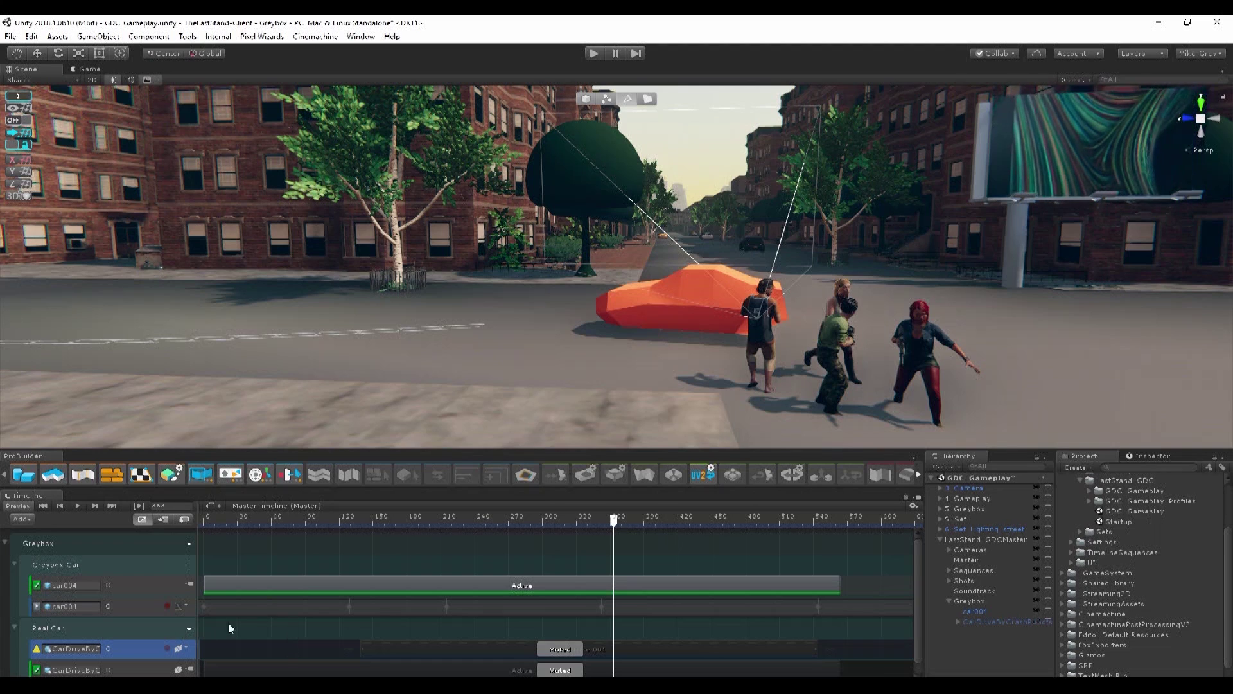
# Unmute both CarDriveByC tracks and rewind the Timeline to the start
pyautogui.keyDown('shift'); pyautogui.click(145, 665); pyautogui.keyUp('shift')
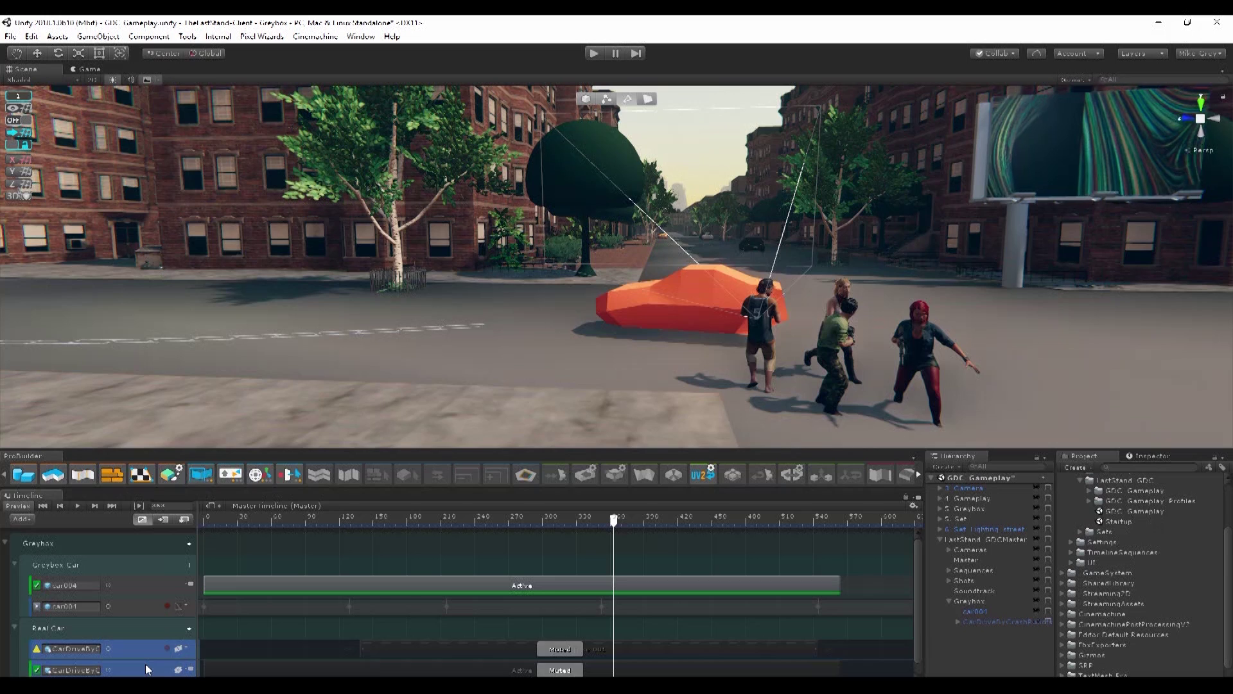
pyautogui.press('m')
pyautogui.moveTo(587, 506); pyautogui.dragTo(187, 538)
# Play the sequence while orbiting the street, then select the roadside billboard
pyautogui.keyDown('alt'); pyautogui.moveTo(359, 372); pyautogui.dragTo(533, 391); pyautogui.keyUp('alt')
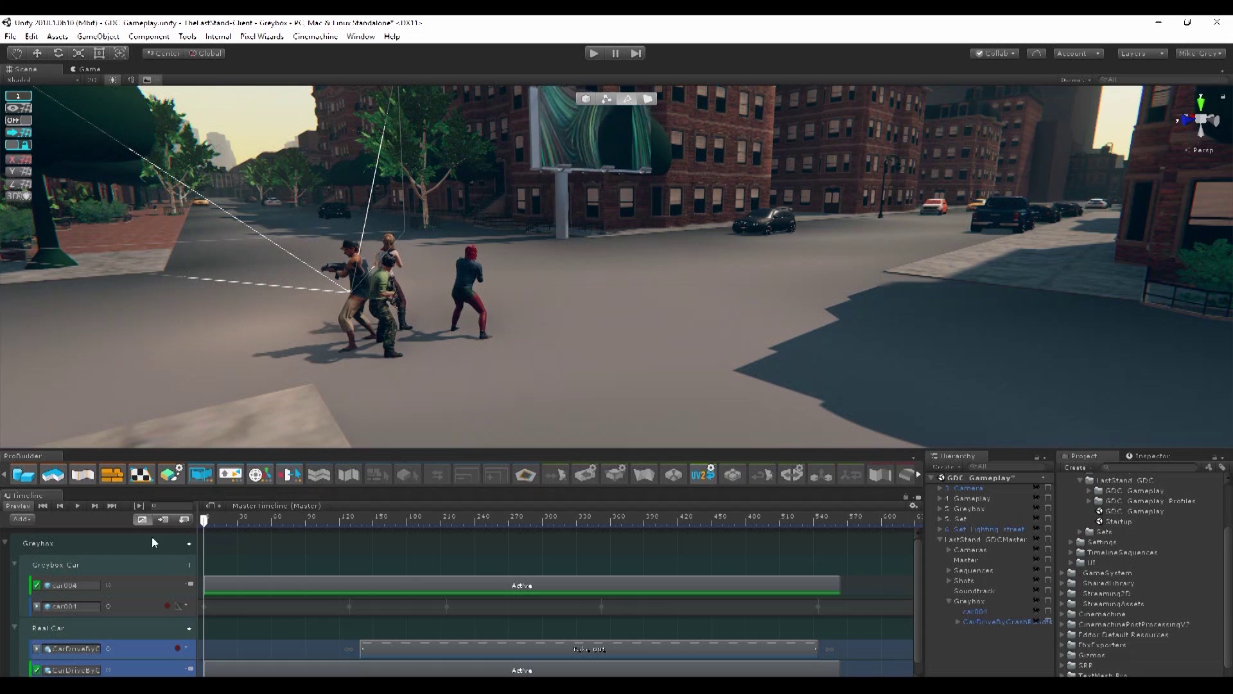
pyautogui.click(78, 506)
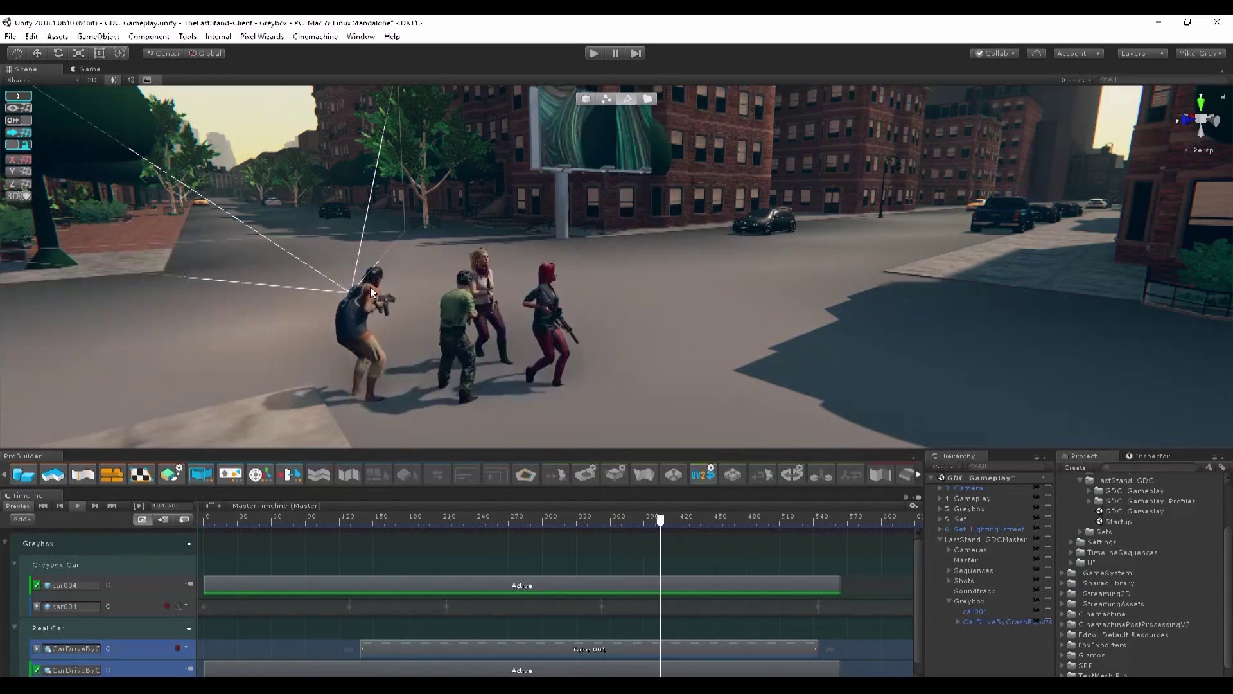
pyautogui.moveTo(370, 286); pyautogui.dragTo(492, 260, button='right')
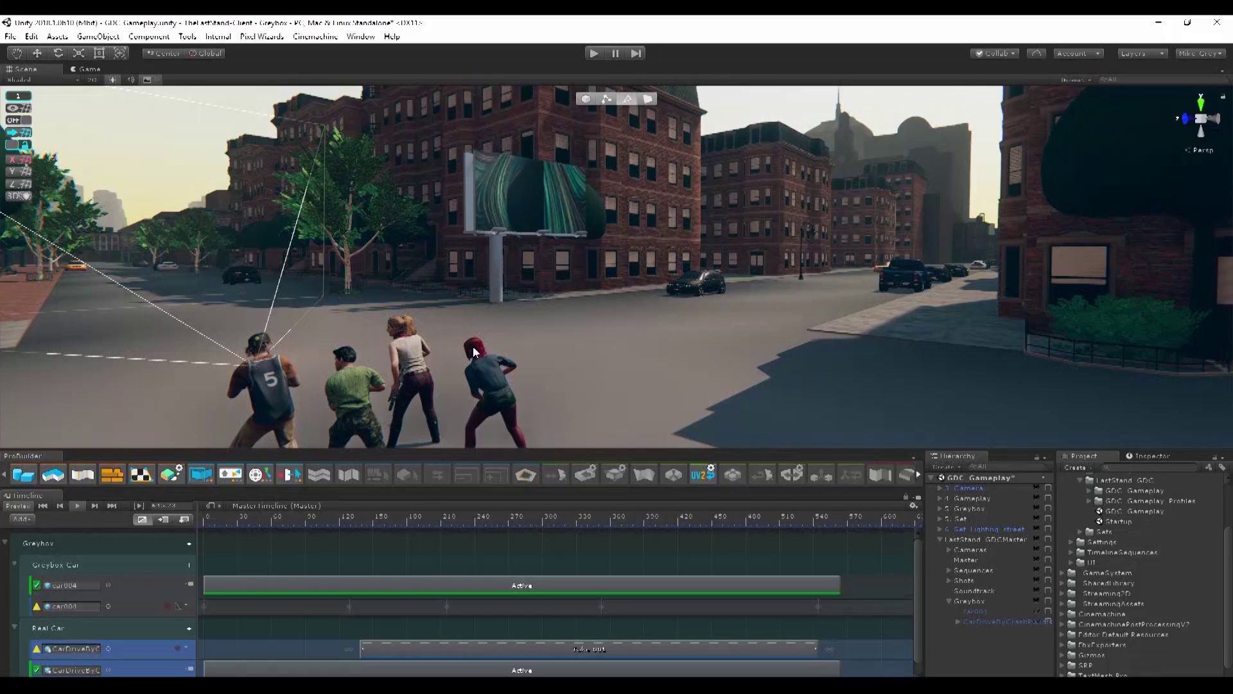
pyautogui.click(328, 521)
pyautogui.click(225, 526)
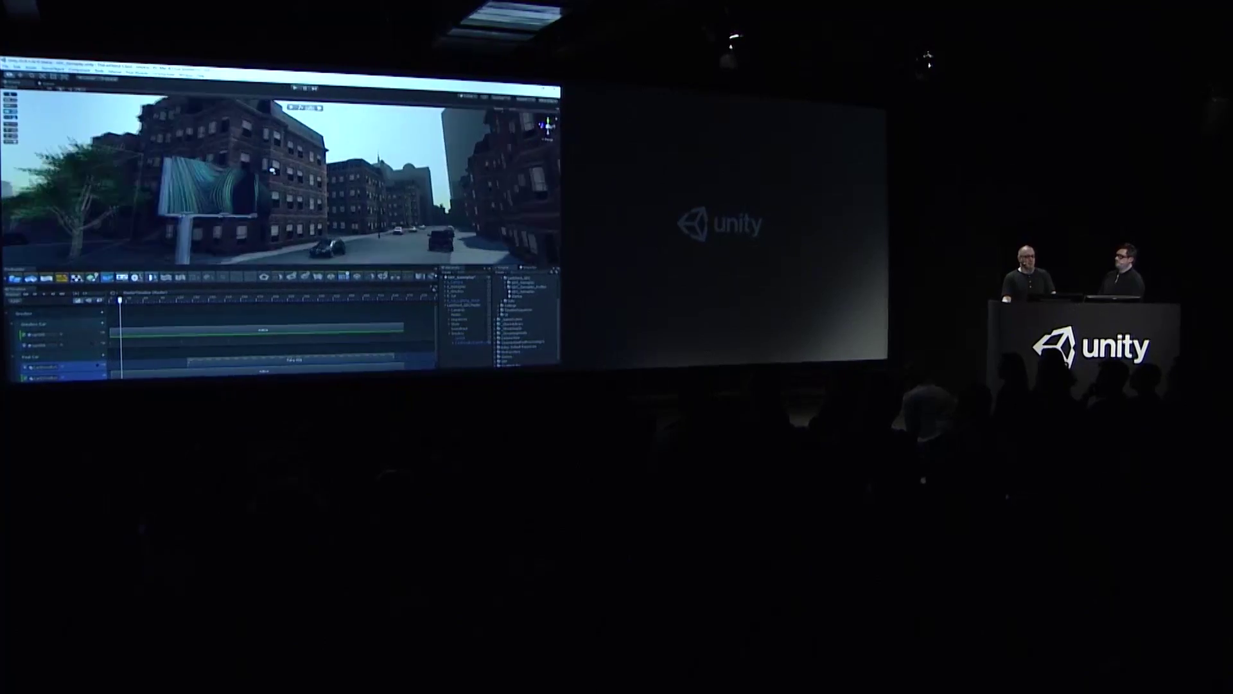
pyautogui.click(241, 169)
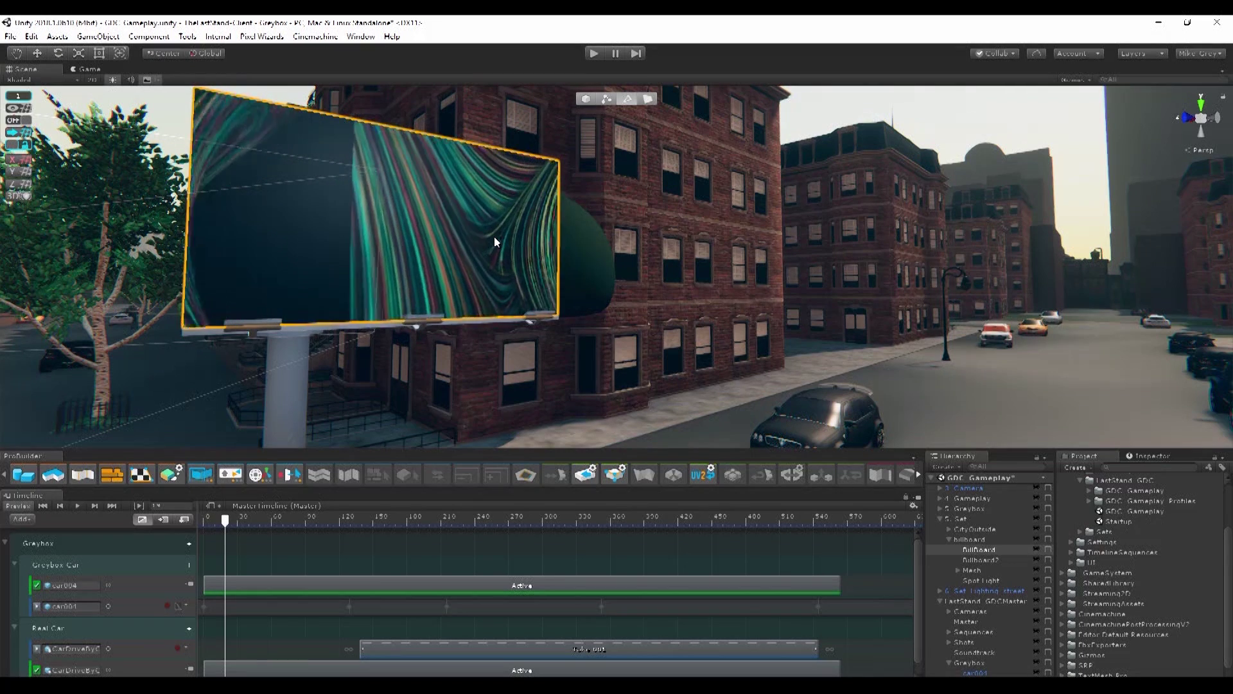
pyautogui.click(354, 40)
# Switch to the ShaderGraph Billboard layout and pan the graph to the texture sampling nodes
pyautogui.moveTo(469, 84)
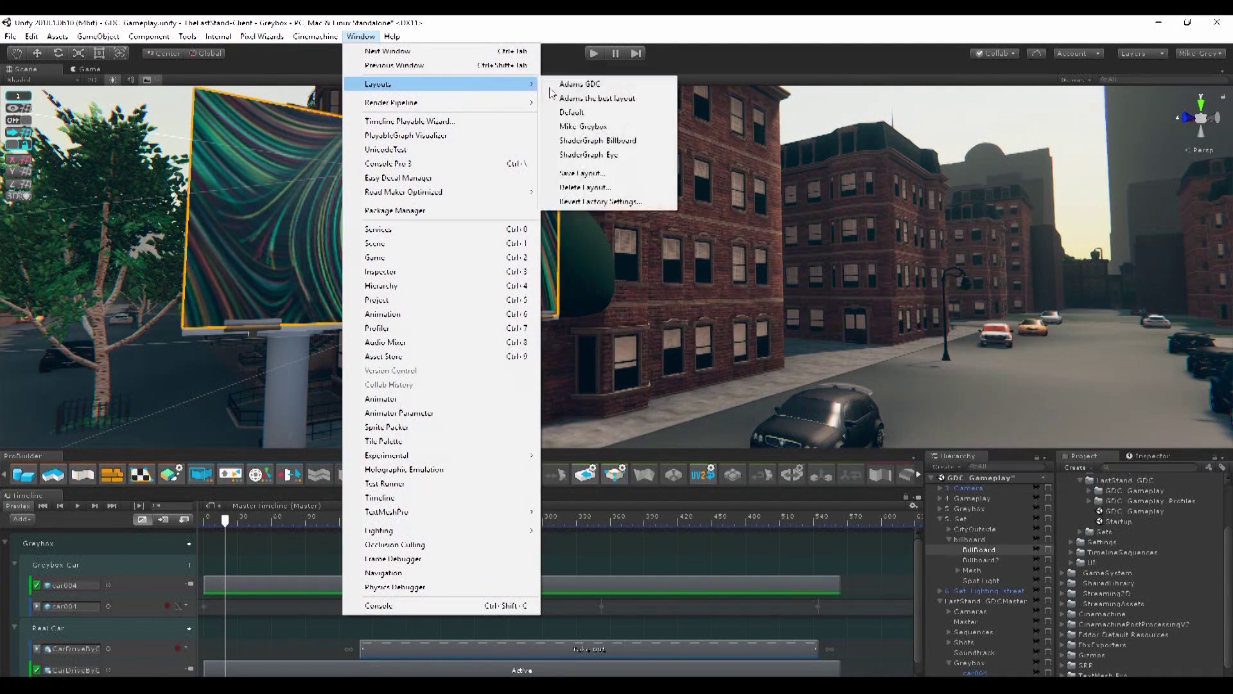
pyautogui.click(625, 142)
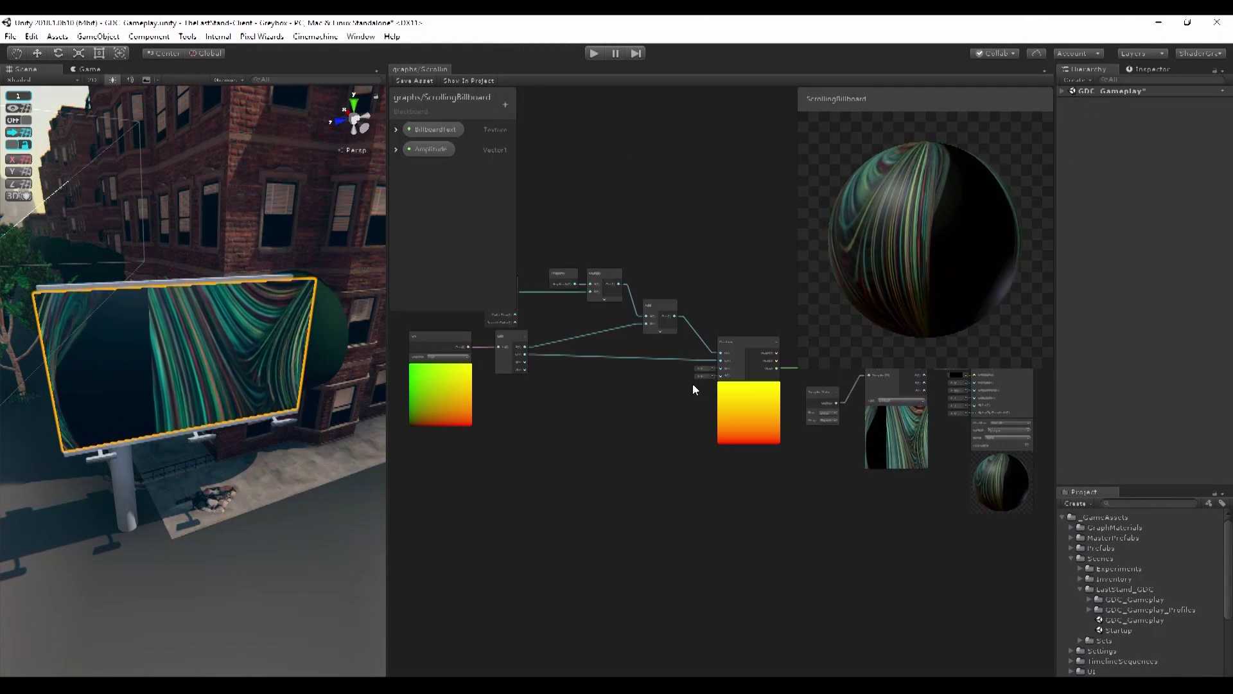
pyautogui.moveTo(634, 419); pyautogui.dragTo(749, 545, button='middle')
pyautogui.scroll(3, 592, 537)
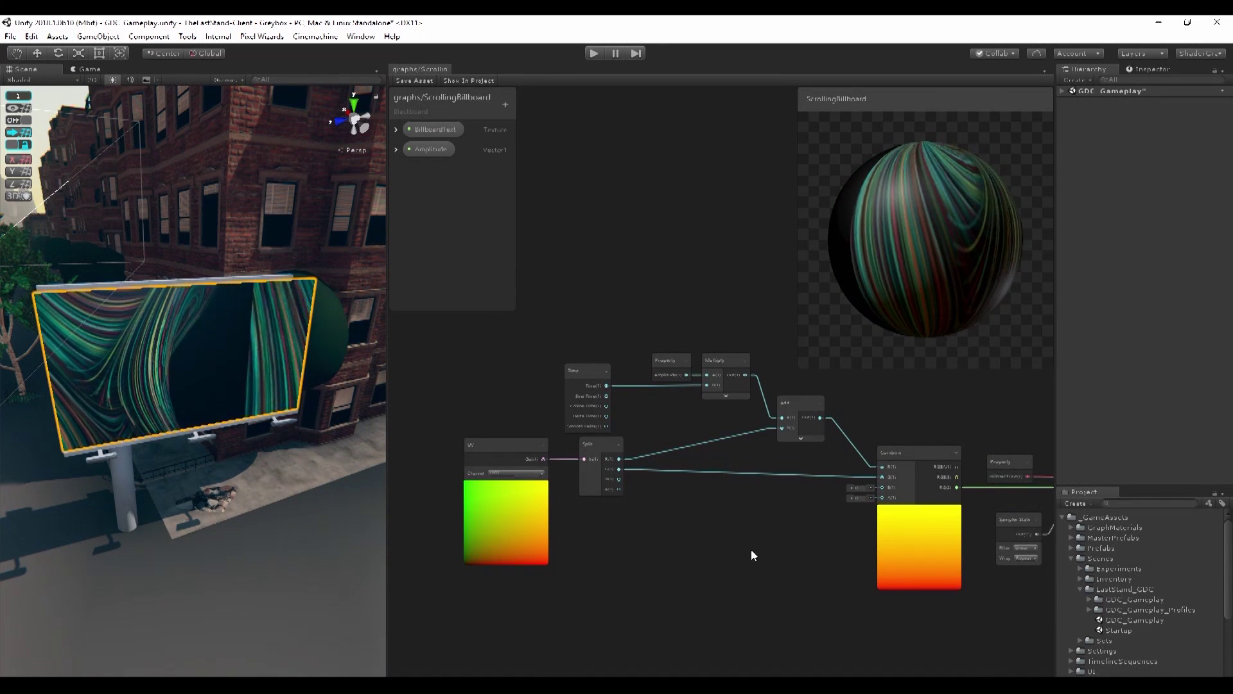
pyautogui.moveTo(810, 516); pyautogui.dragTo(652, 530, button='middle')
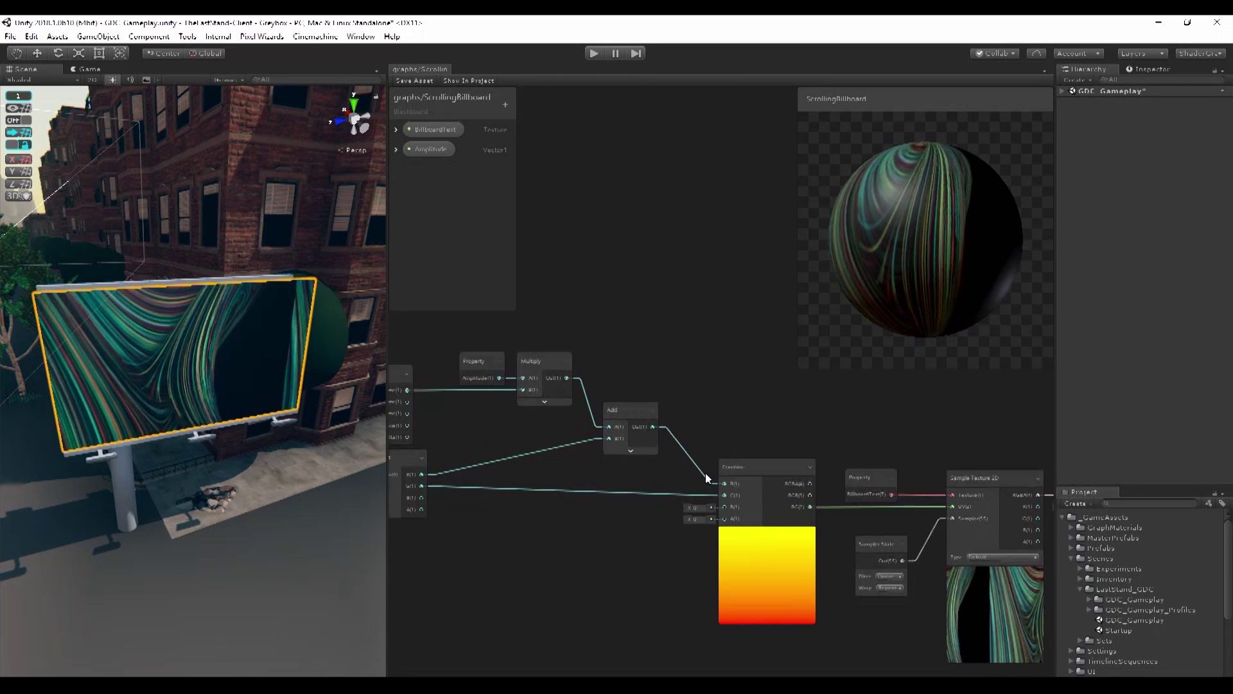
# Change the Main Preview shape to a cube and rotate it to a front view
pyautogui.rightClick(900, 236)
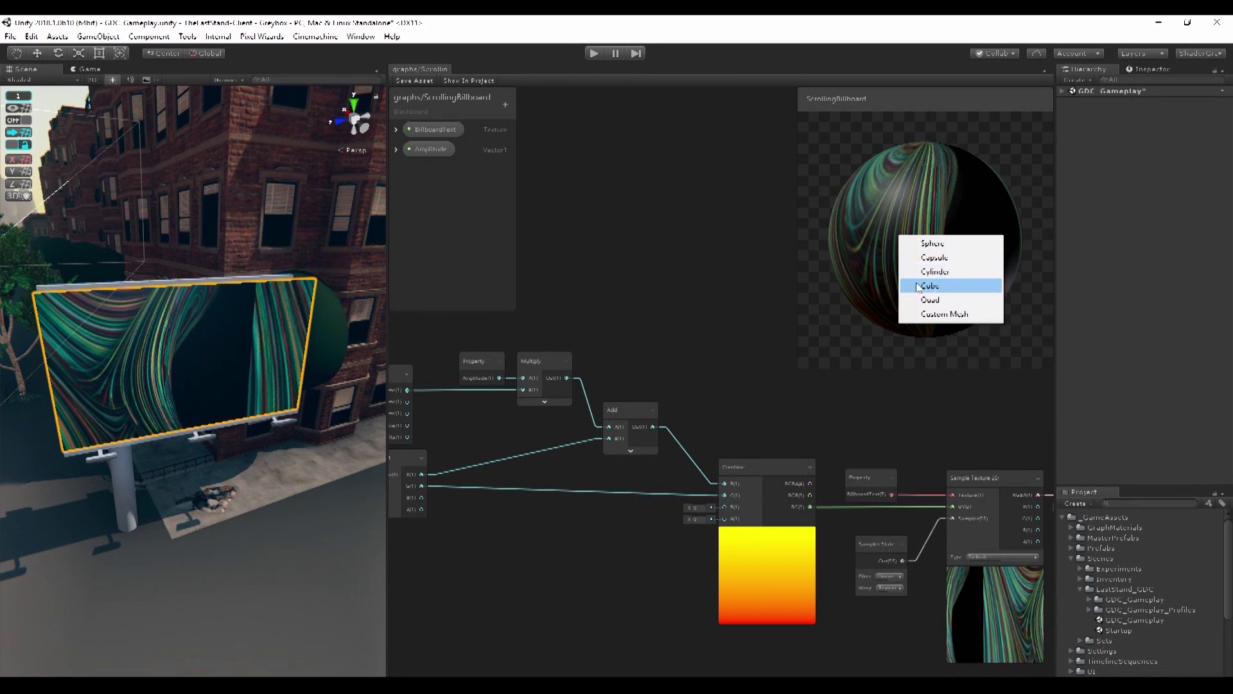
pyautogui.click(917, 287)
pyautogui.moveTo(895, 234); pyautogui.dragTo(919, 220)
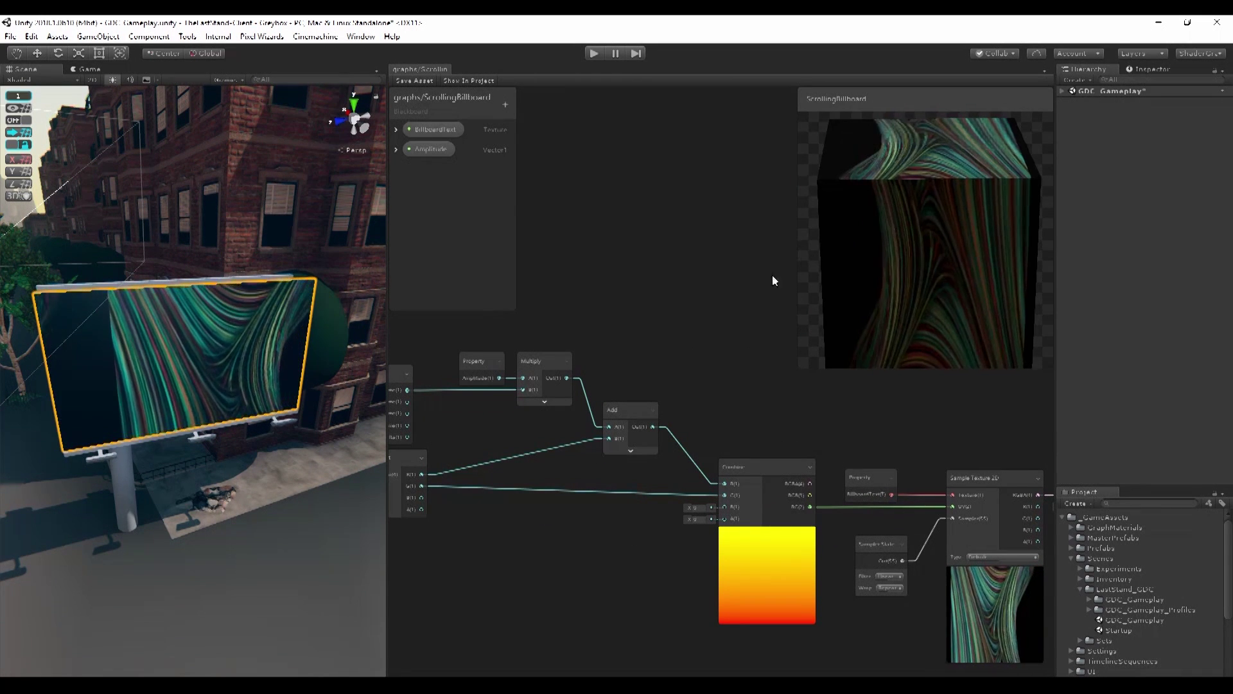
pyautogui.moveTo(697, 340); pyautogui.dragTo(699, 276)
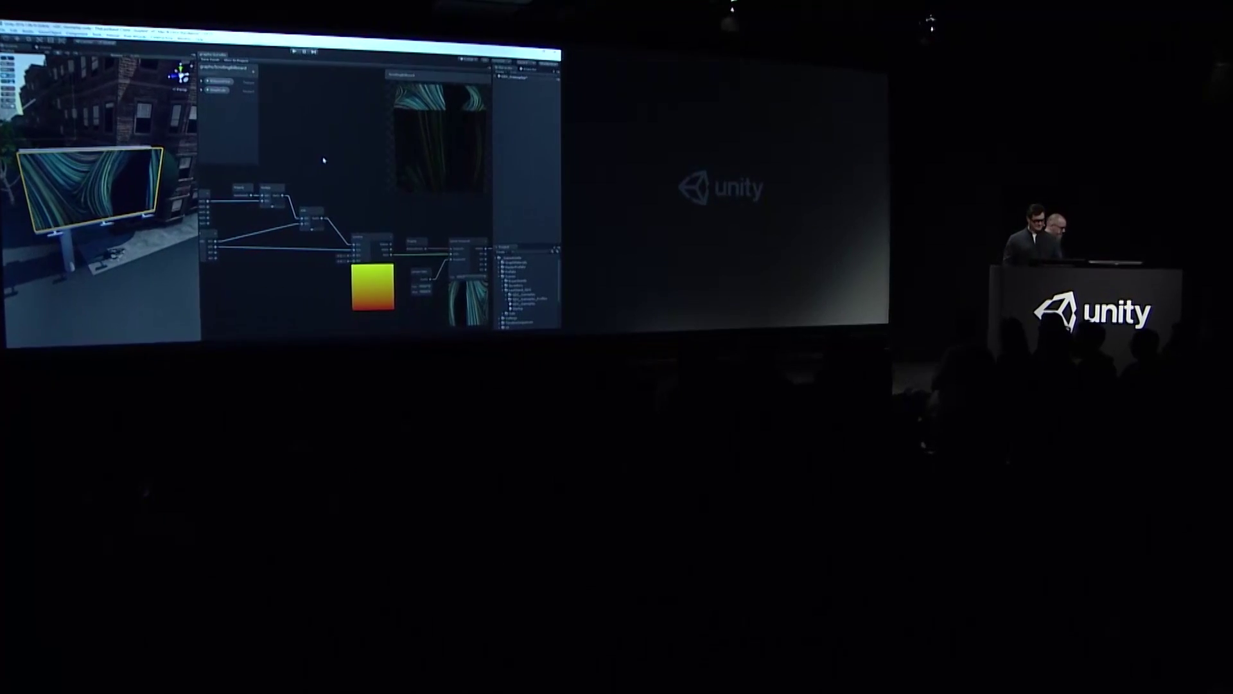
pyautogui.hotkey('alt', 'Tab')
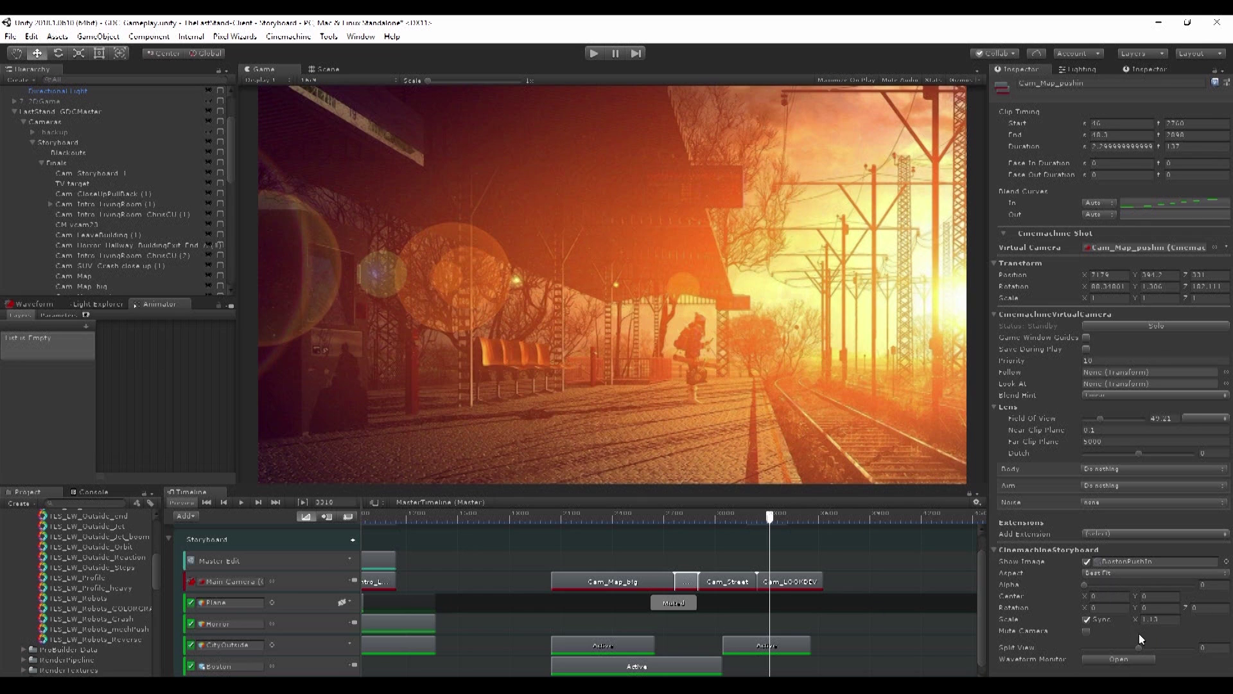
# Select the Cam_LOOKDEV shot in the Storyboard scene's Timeline
pyautogui.click(769, 584)
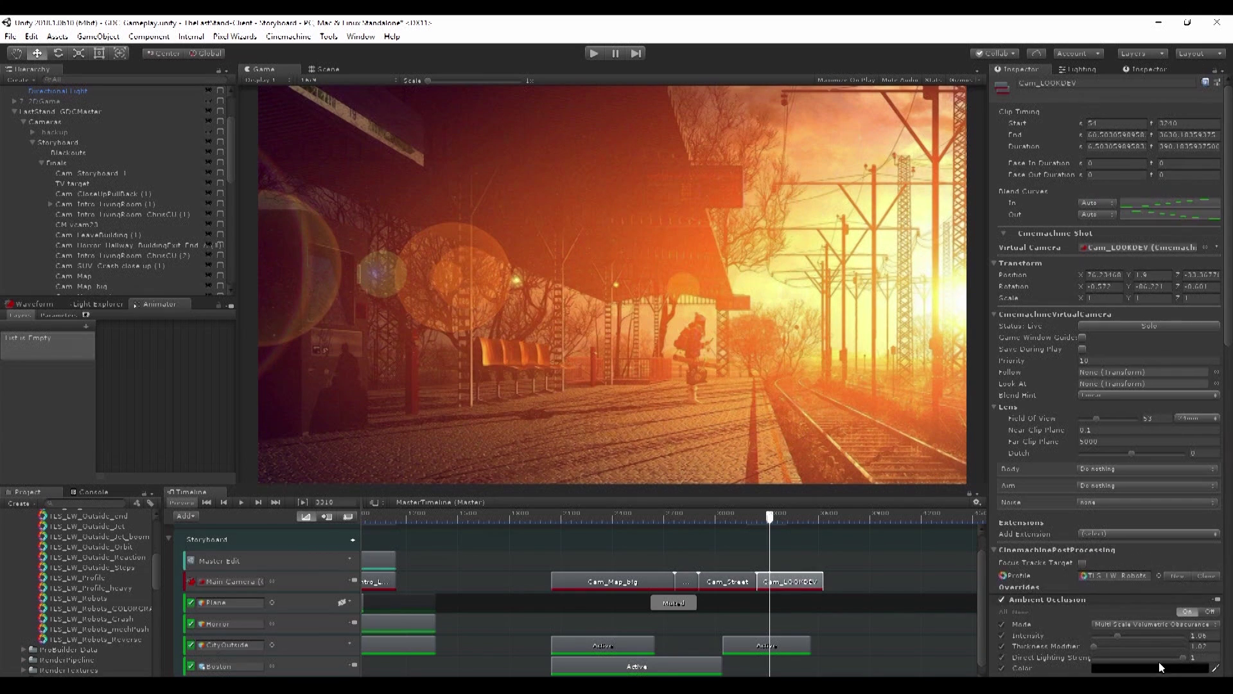
# Set Cinemachine Storyboard Split View to 0.44 to show the street render, and bring up the waveform scope
pyautogui.scroll(-10, 1127, 630)
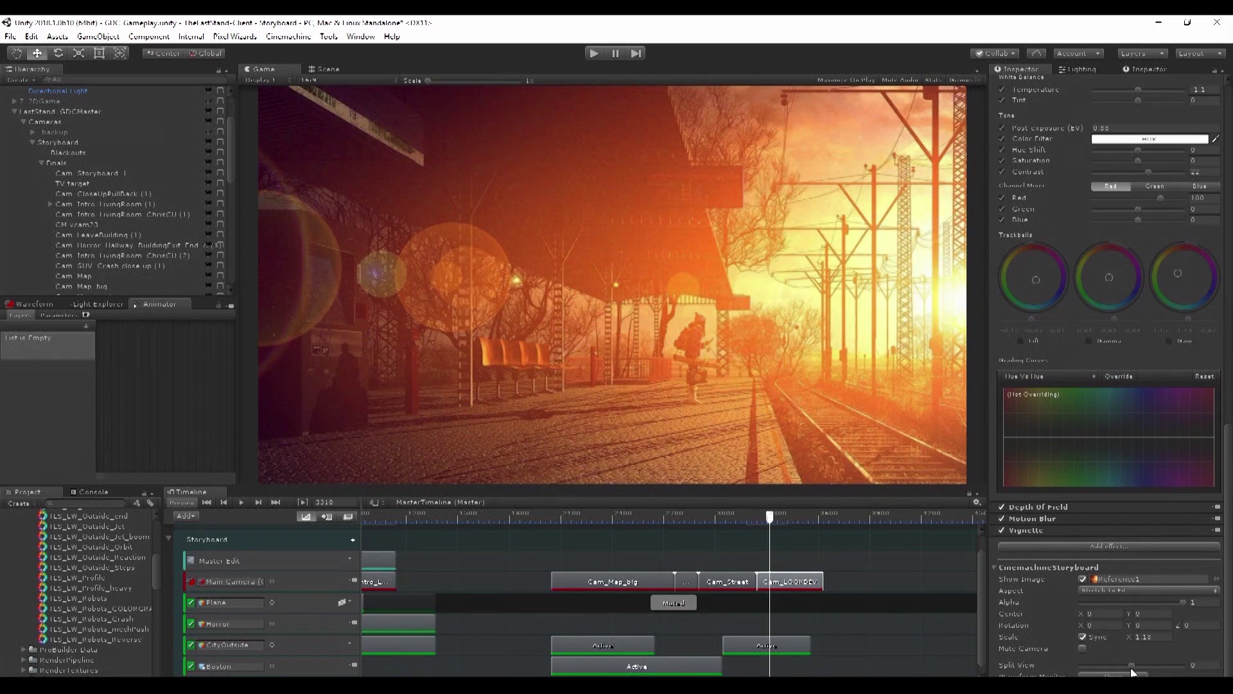
pyautogui.moveTo(1132, 666)
pyautogui.mouseDown()
pyautogui.moveTo(1087, 674)
pyautogui.moveTo(1110, 668)
pyautogui.mouseUp()
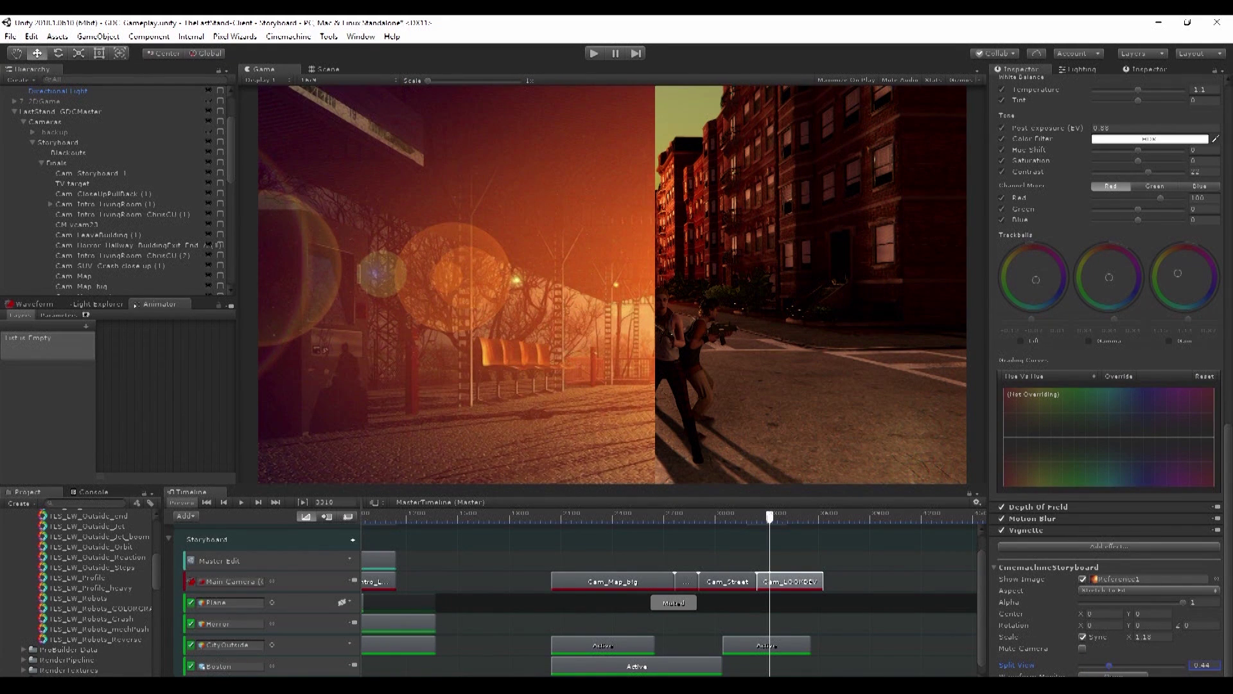
pyautogui.click(34, 304)
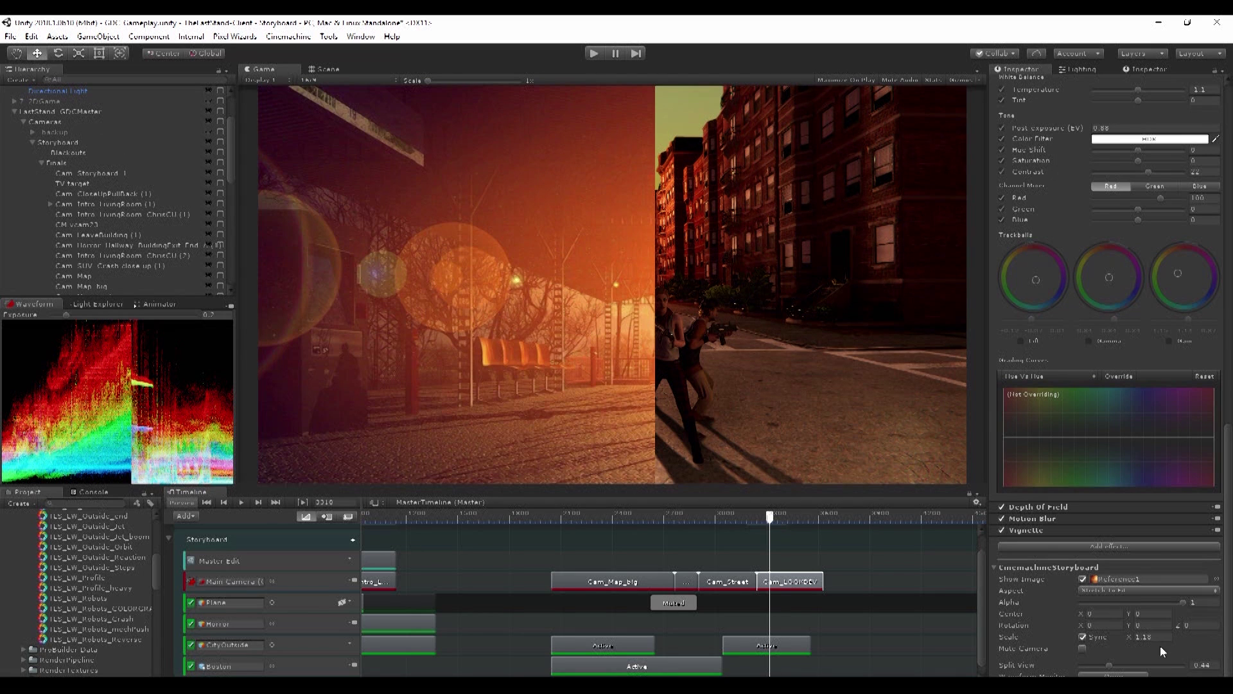
# Sweep the Storyboard Split View between 0.32 and 1 to compare lighting with the reference
pyautogui.moveTo(1115, 668)
pyautogui.mouseDown()
pyautogui.moveTo(1102, 670)
pyautogui.moveTo(1118, 670)
pyautogui.mouseUp()
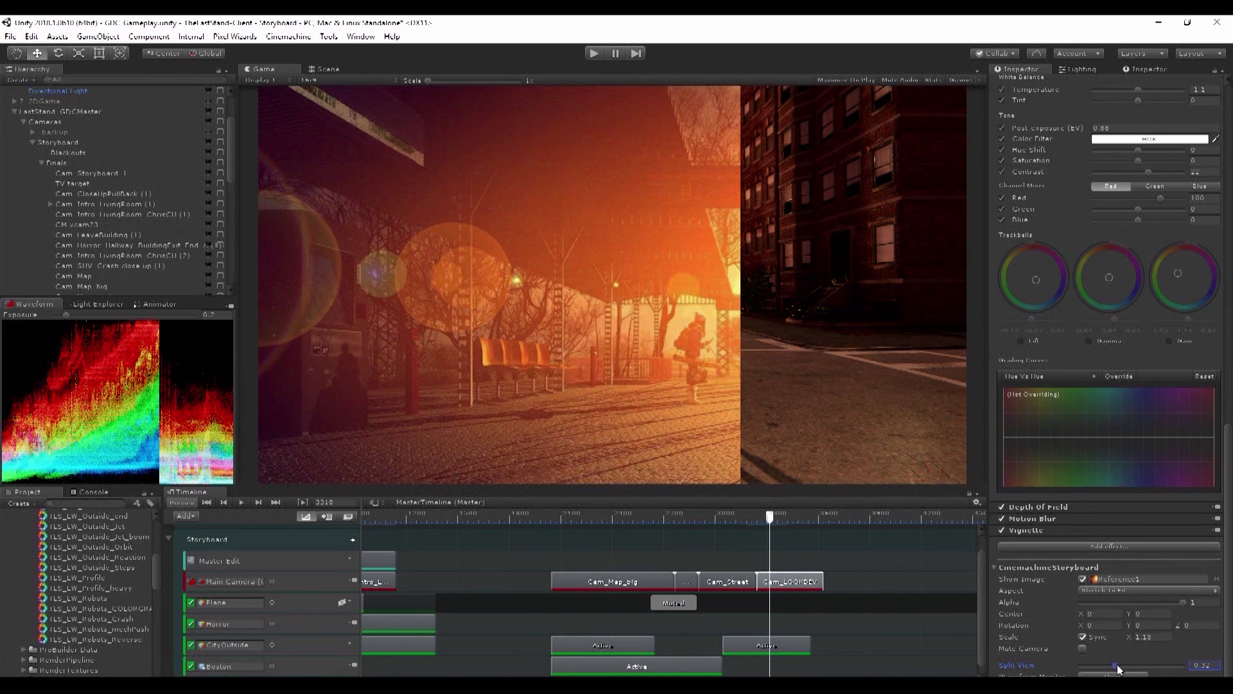
pyautogui.moveTo(1118, 669); pyautogui.dragTo(1114, 670)
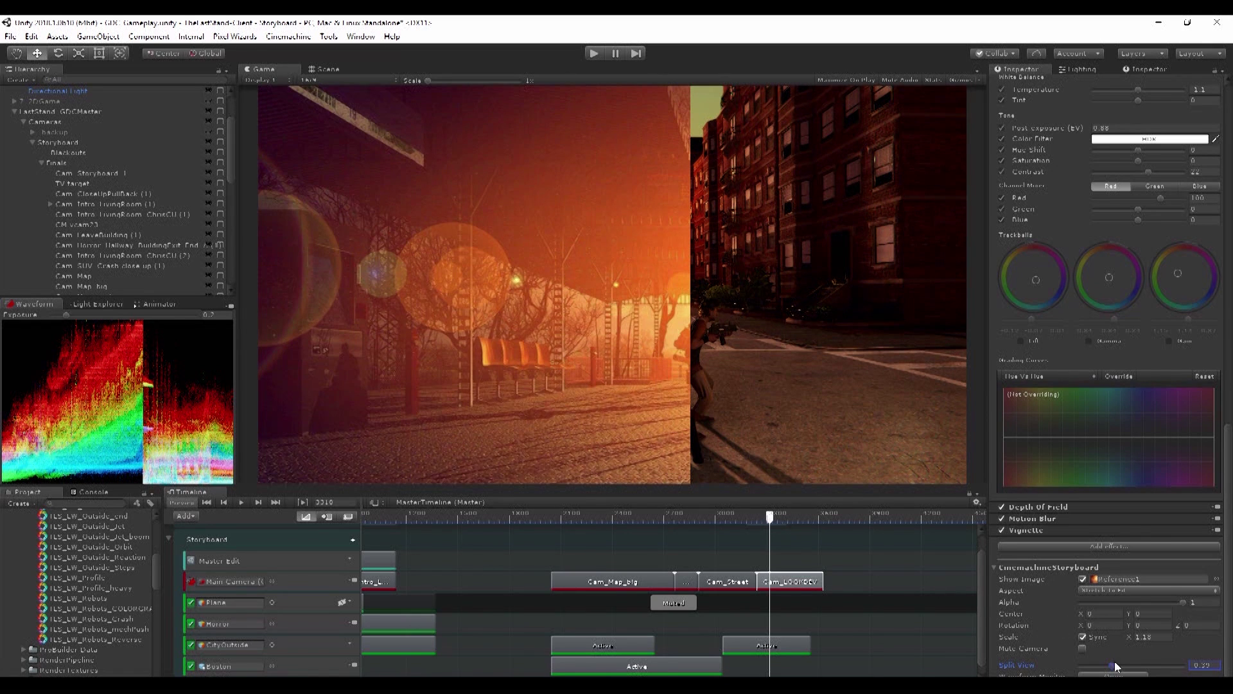
pyautogui.moveTo(1114, 663); pyautogui.dragTo(1155, 661)
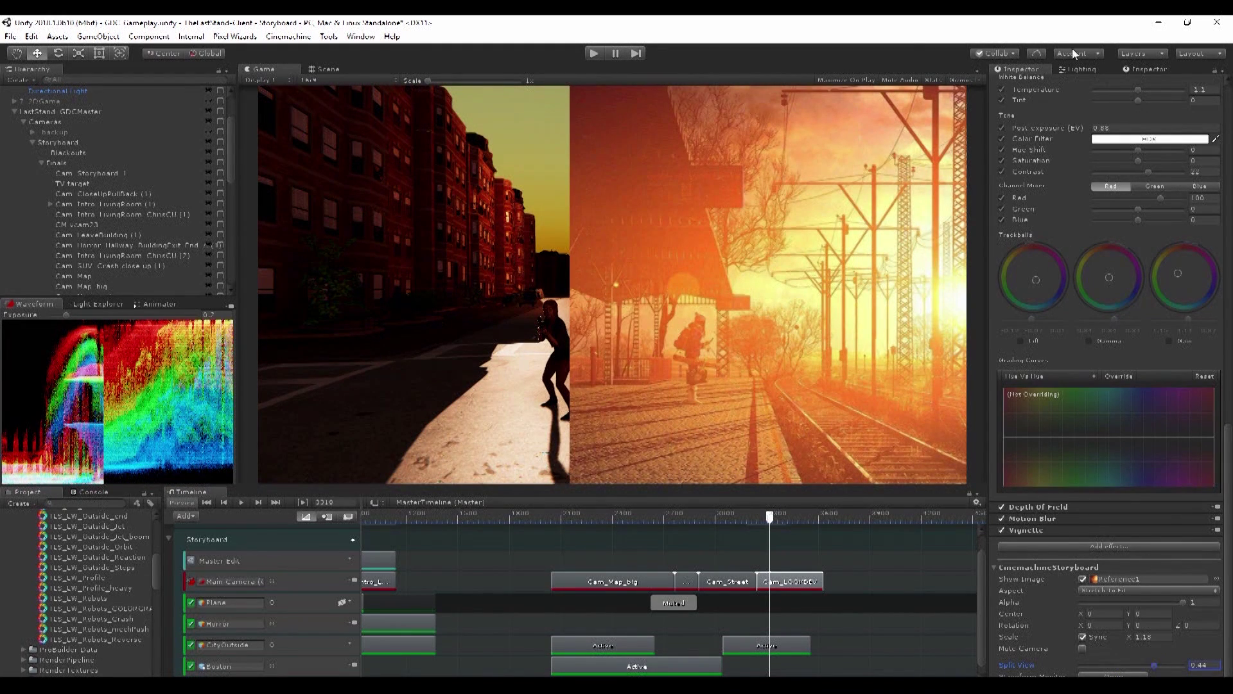
# Set the JP_sky material's Sun Size to 0.091
pyautogui.click(1136, 68)
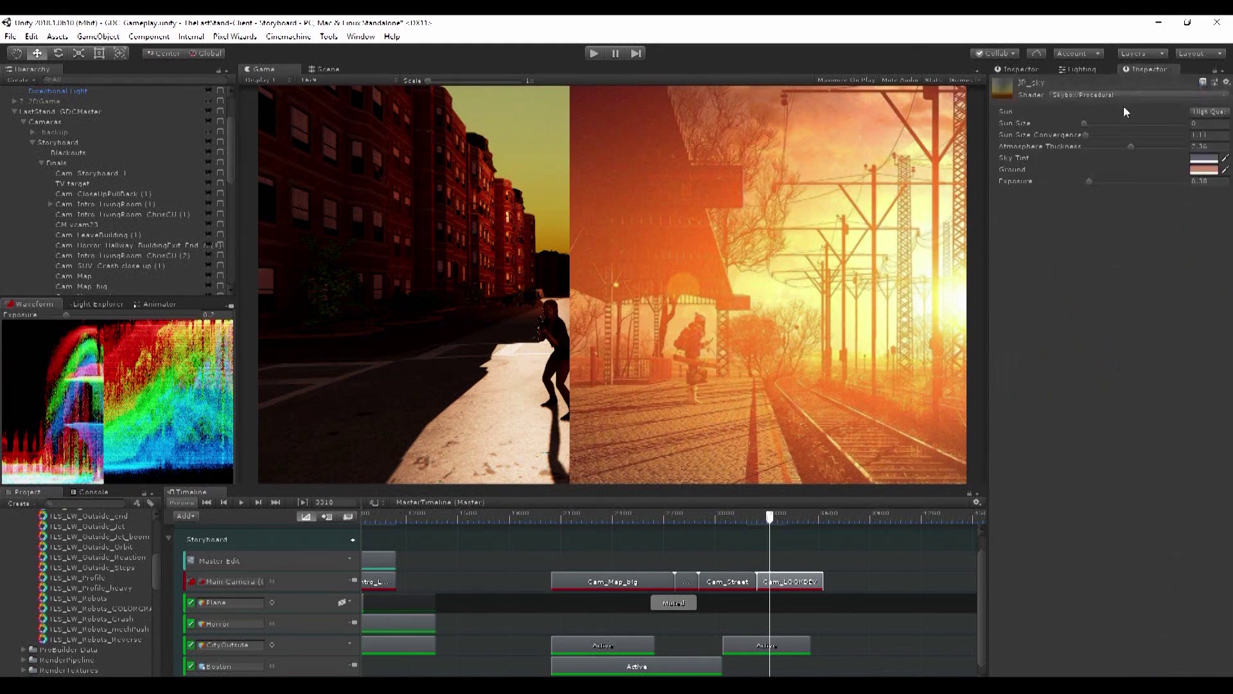
pyautogui.click(1085, 124)
pyautogui.moveTo(1084, 126); pyautogui.dragTo(1093, 125)
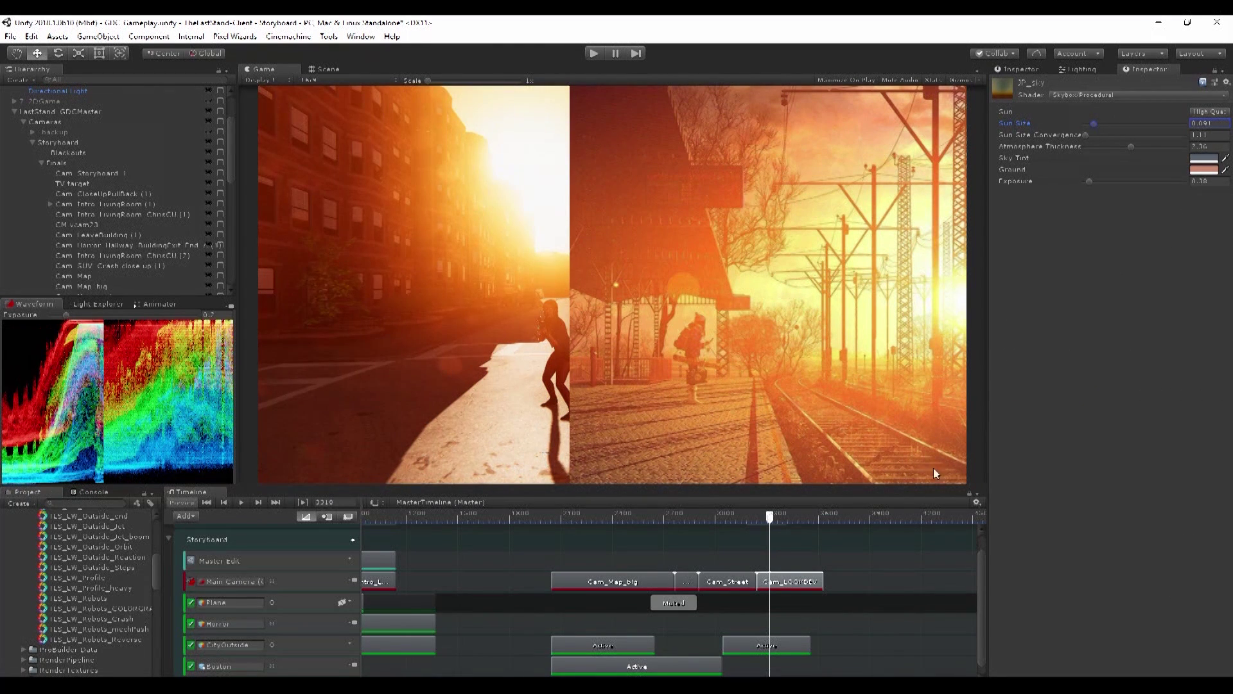
# Jump to frame 3352 and move the camera's Split View to 0.65
pyautogui.click(776, 528)
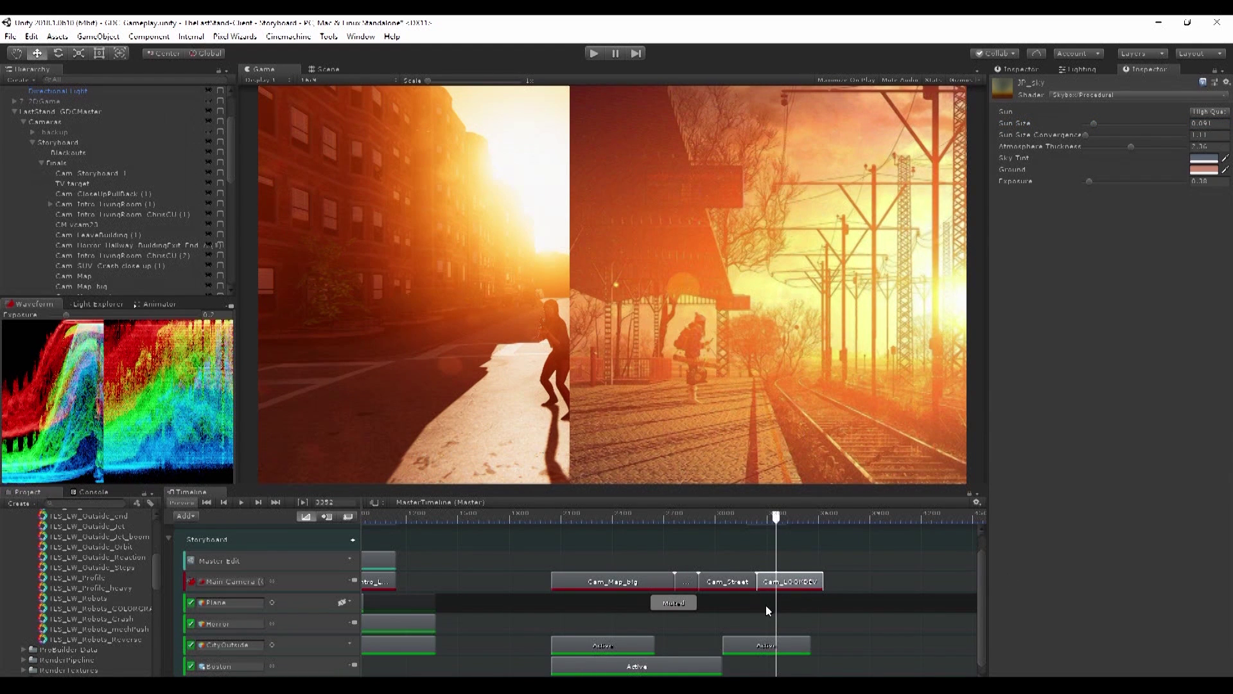
pyautogui.click(1012, 71)
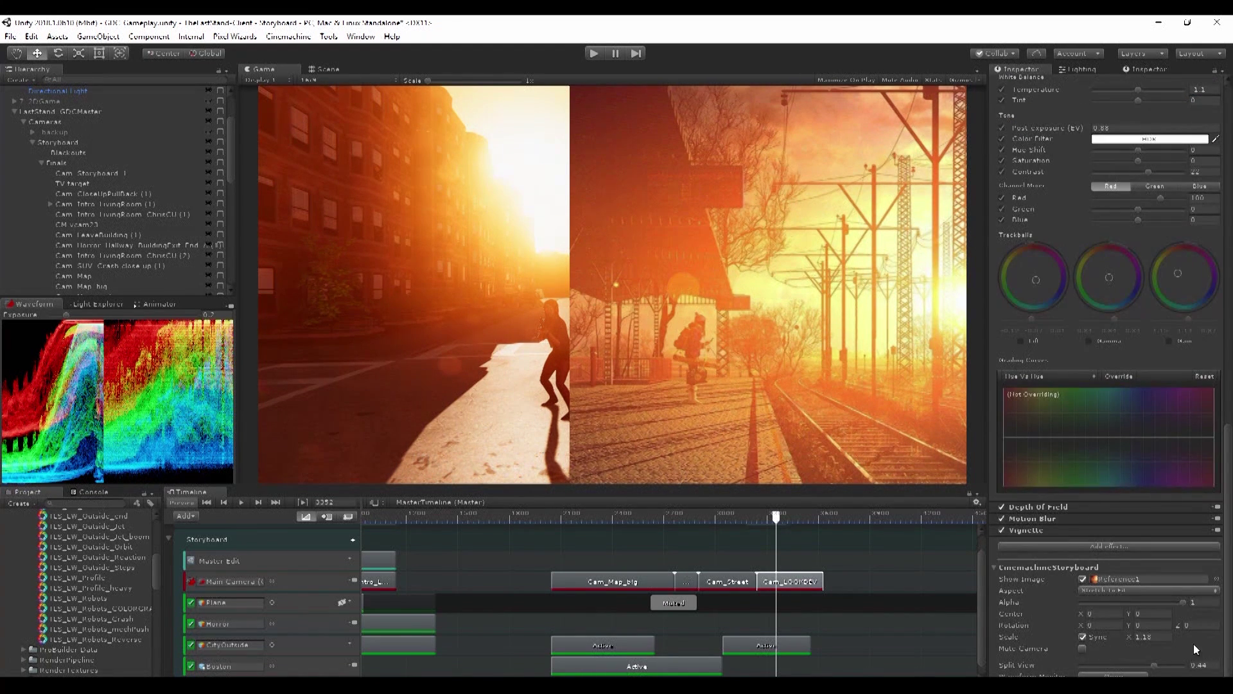
pyautogui.moveTo(1151, 665); pyautogui.dragTo(1098, 665)
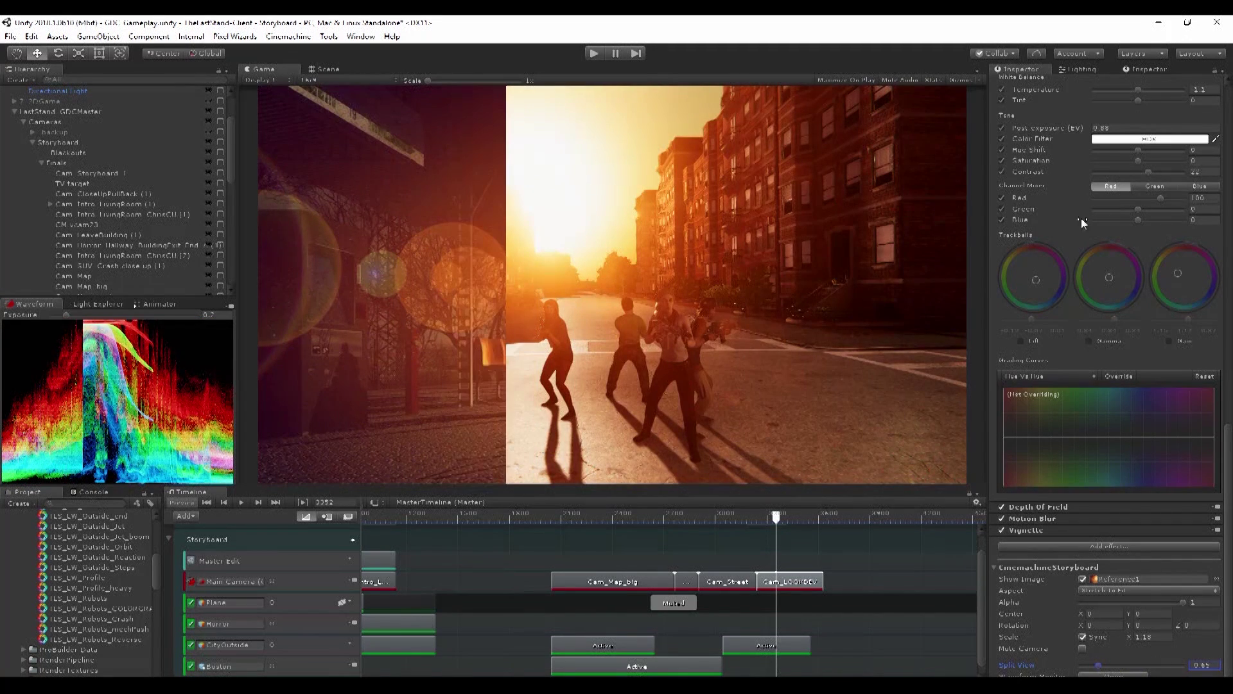
pyautogui.click(1078, 68)
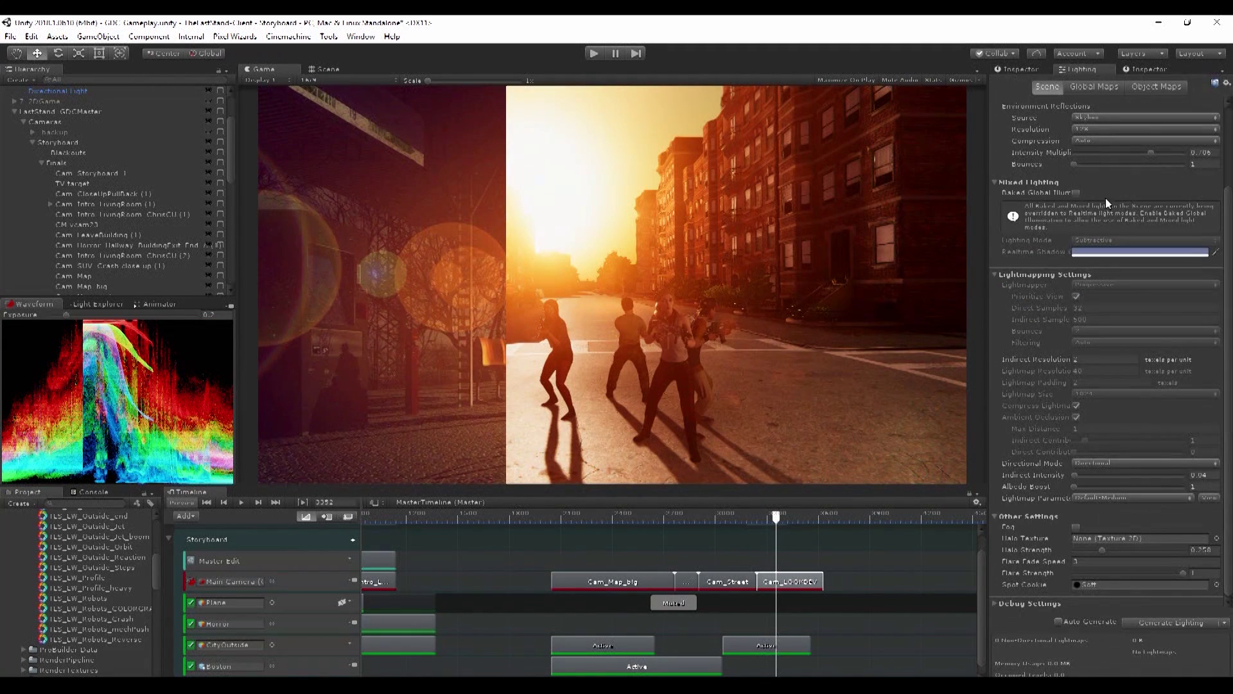
# Change the Sun Source directional light colour to R251 G149 B91
pyautogui.scroll(3, 1102, 193)
pyautogui.click(1108, 129)
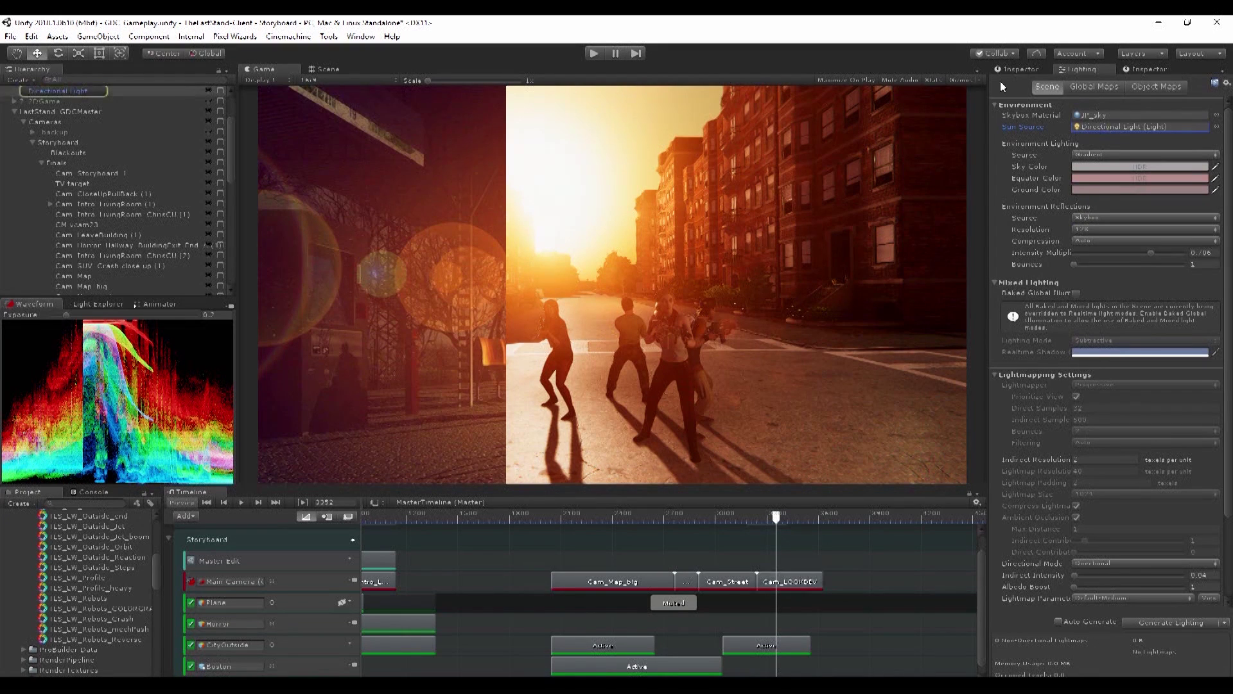
pyautogui.click(1023, 69)
pyautogui.click(1187, 200)
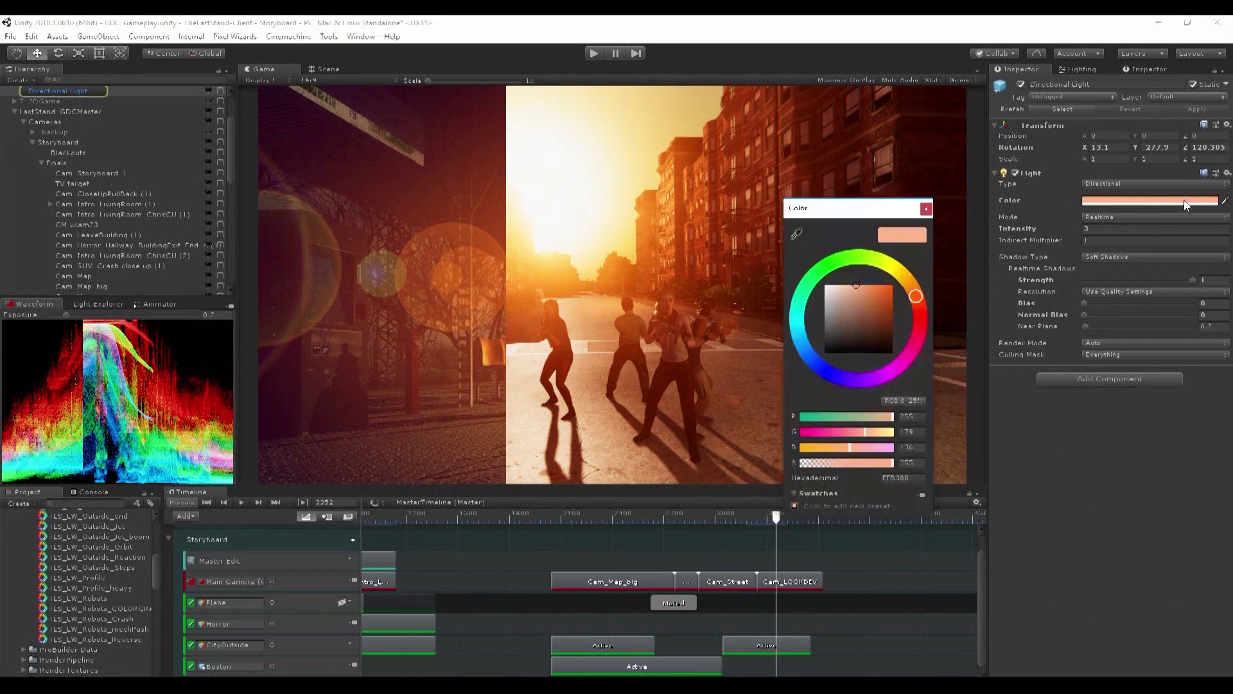
pyautogui.moveTo(858, 286); pyautogui.dragTo(868, 277)
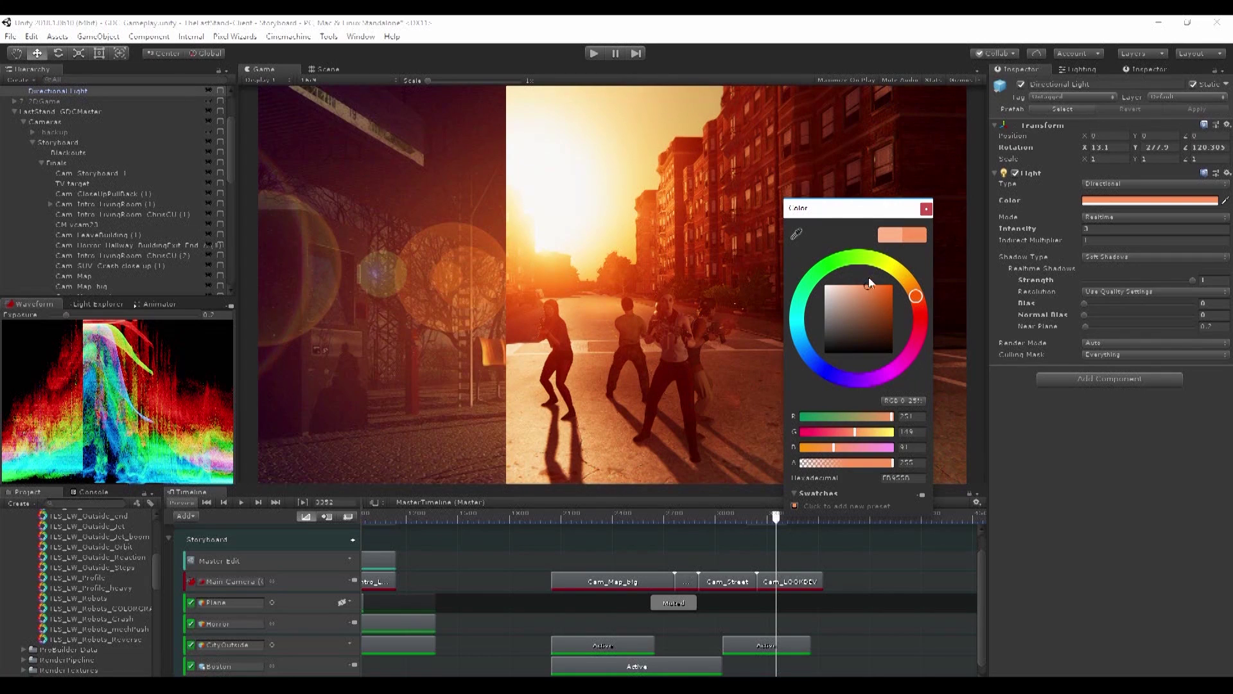
pyautogui.click(926, 208)
# On the Cam_LOOKDEV shot, set Split View to 0.61 and enable the Lift, Gamma and Gain overrides
pyautogui.click(795, 580)
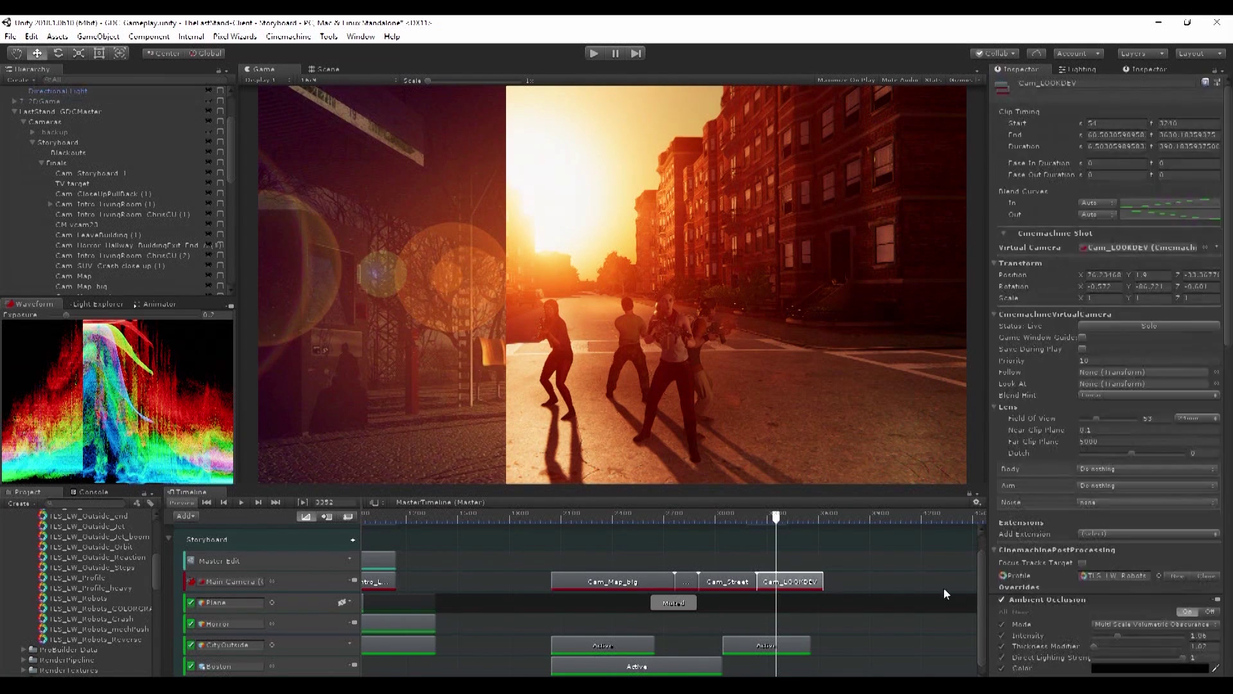
pyautogui.scroll(-5, 1096, 587)
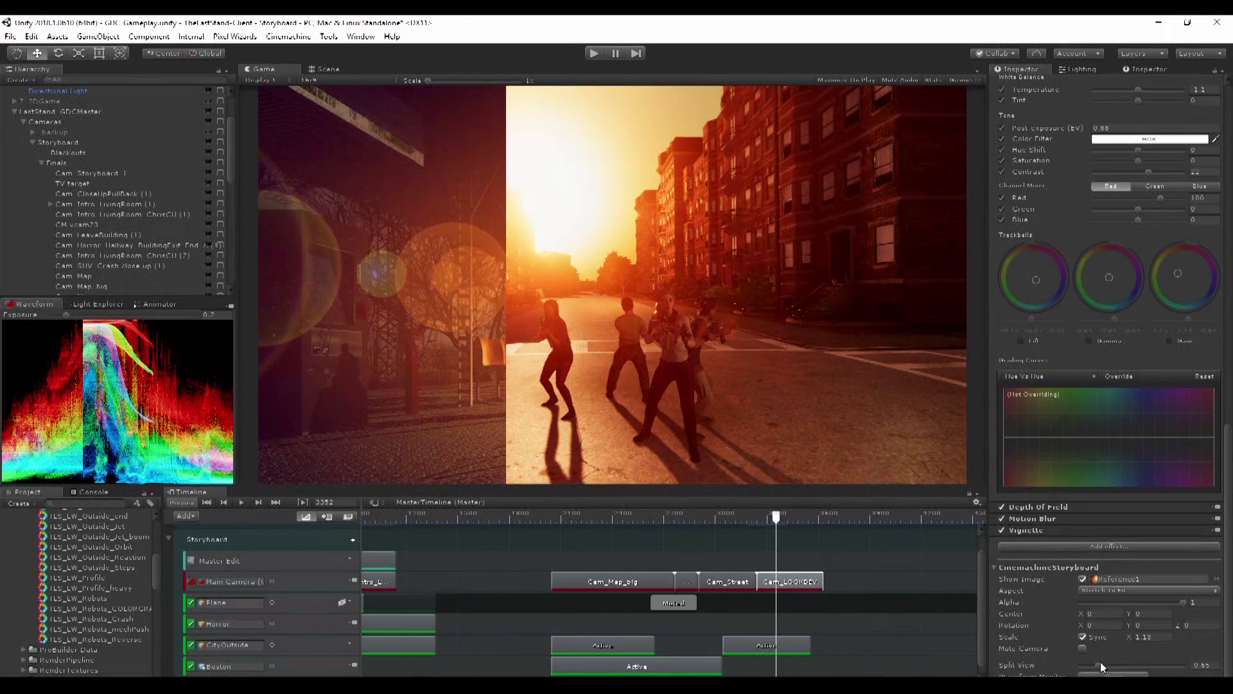
pyautogui.moveTo(1100, 662); pyautogui.dragTo(1100, 661)
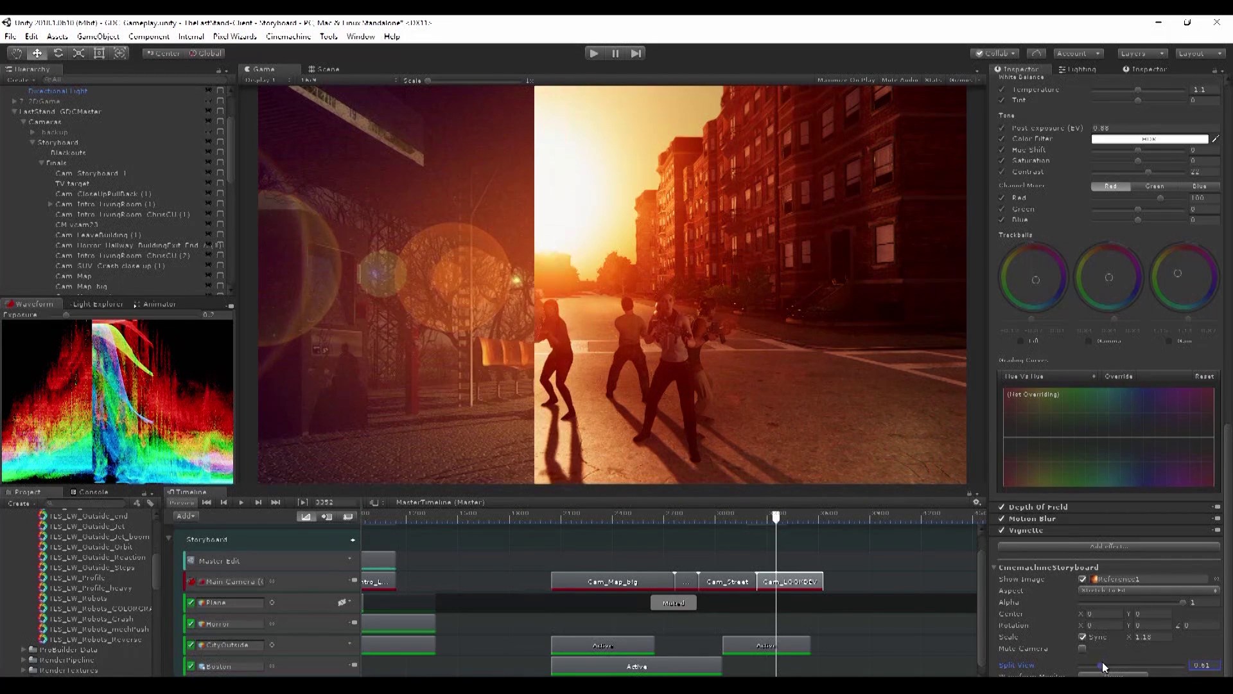
pyautogui.click(1022, 342)
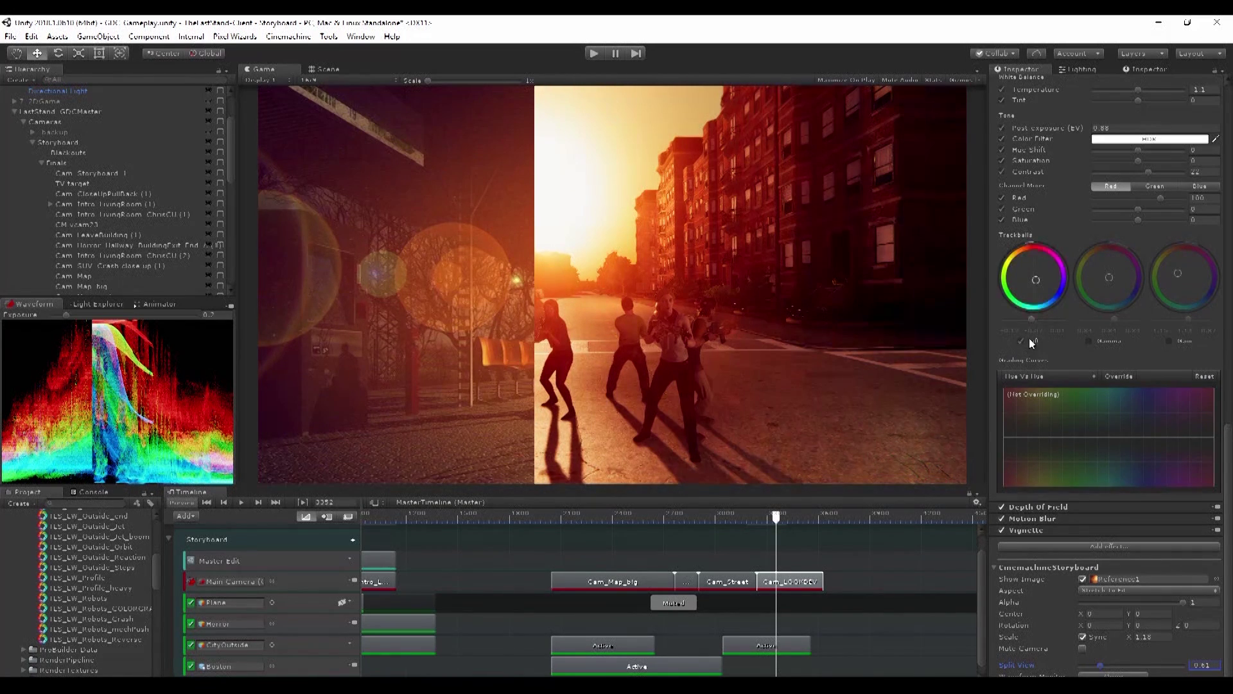
pyautogui.click(1091, 341)
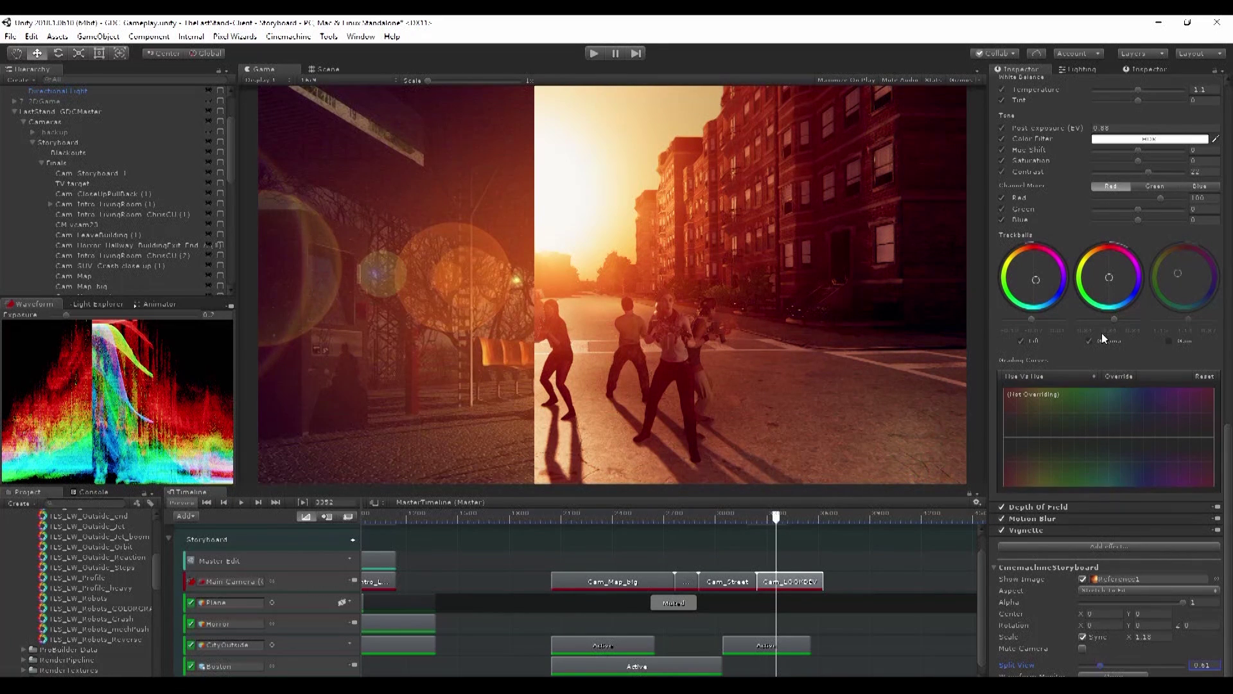
pyautogui.click(1169, 341)
pyautogui.scroll(12, 1085, 181)
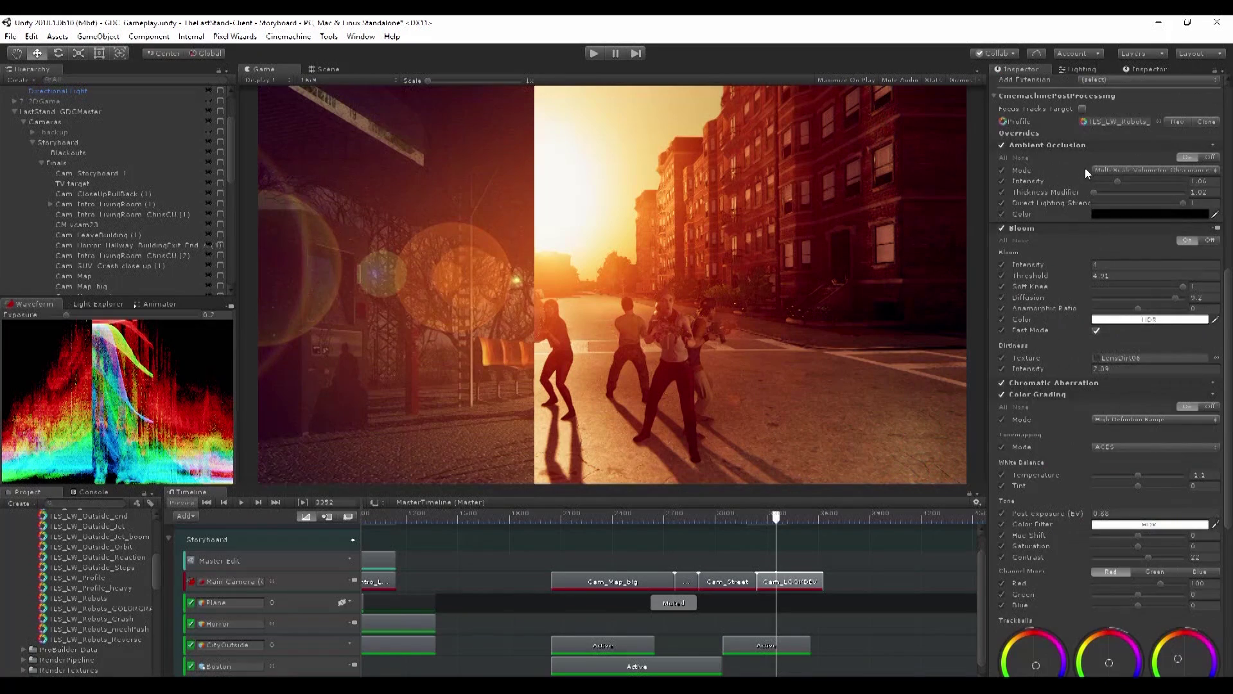
pyautogui.click(1079, 71)
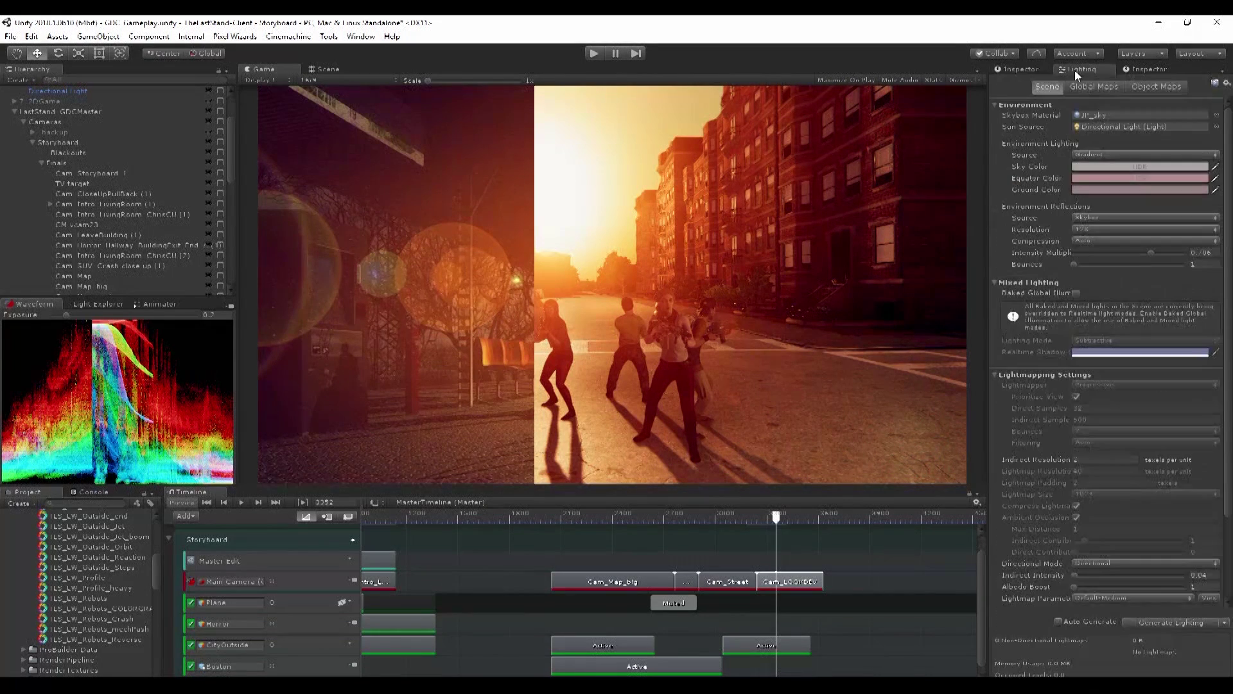
# Set the ambient Sky Color to neutral grey 91/91/91 and widen the graded side of the split
pyautogui.click(1096, 167)
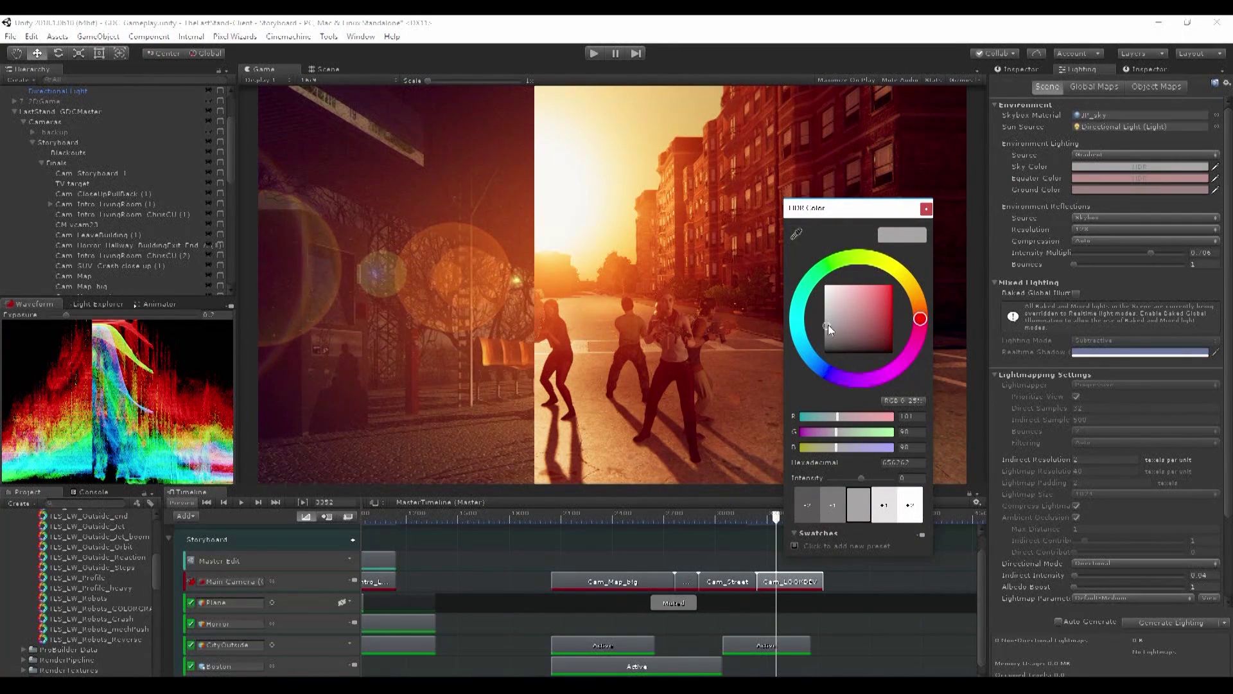
pyautogui.moveTo(827, 325); pyautogui.dragTo(825, 327)
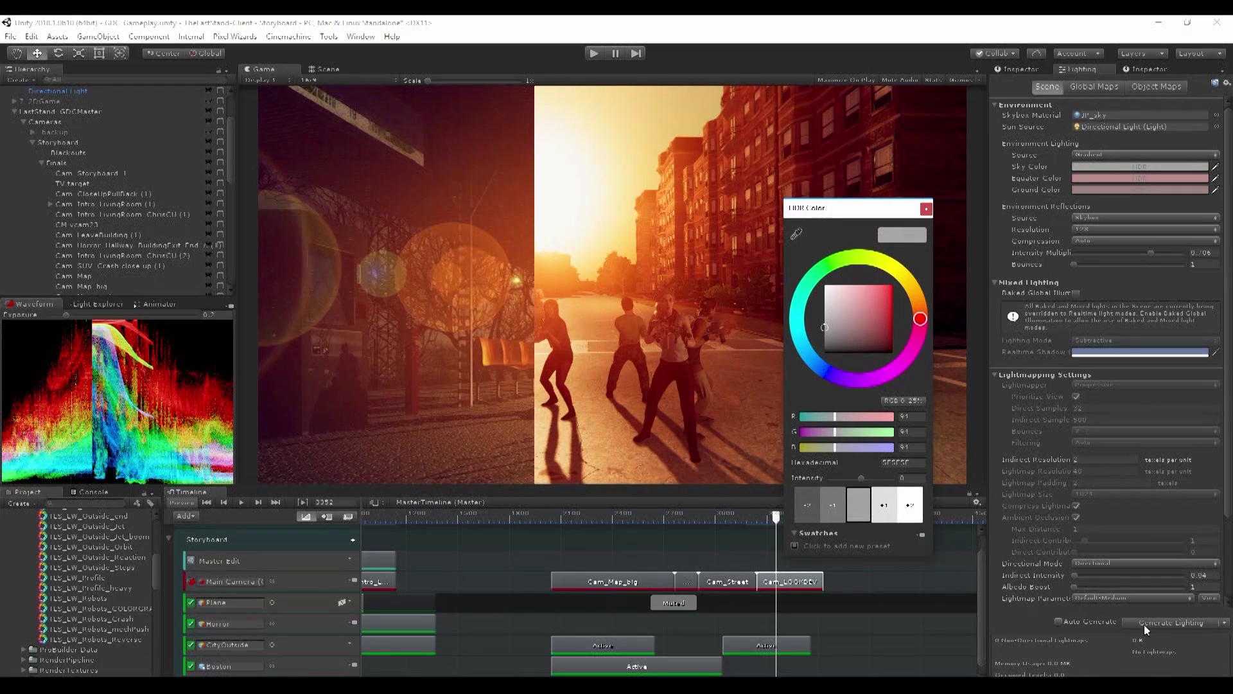
pyautogui.click(794, 582)
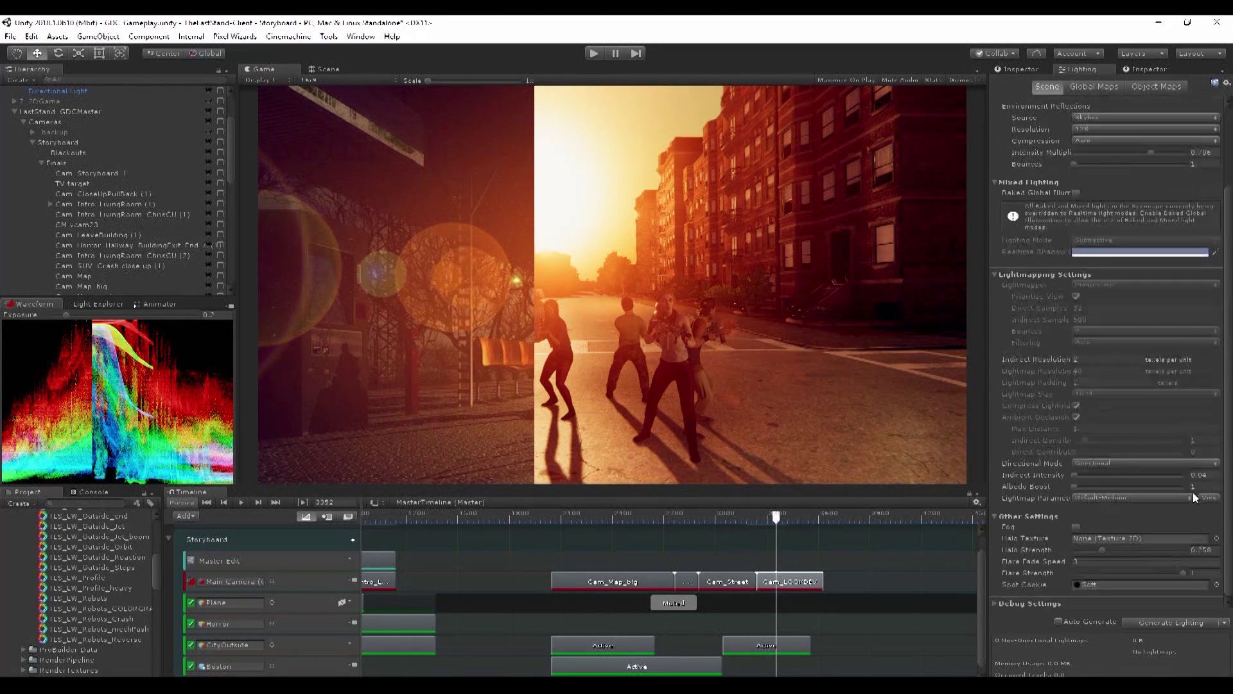
pyautogui.scroll(-3, 1193, 492)
pyautogui.click(1019, 70)
pyautogui.scroll(-5, 1195, 426)
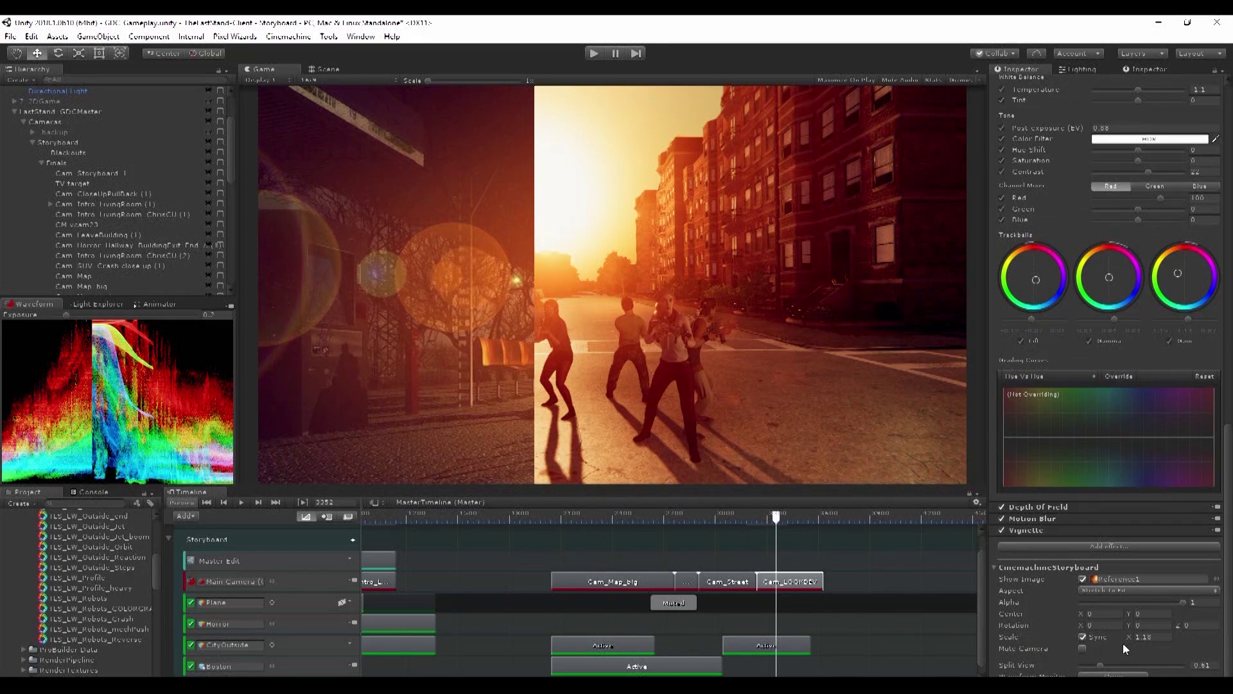
pyautogui.moveTo(1099, 664); pyautogui.dragTo(1089, 667)
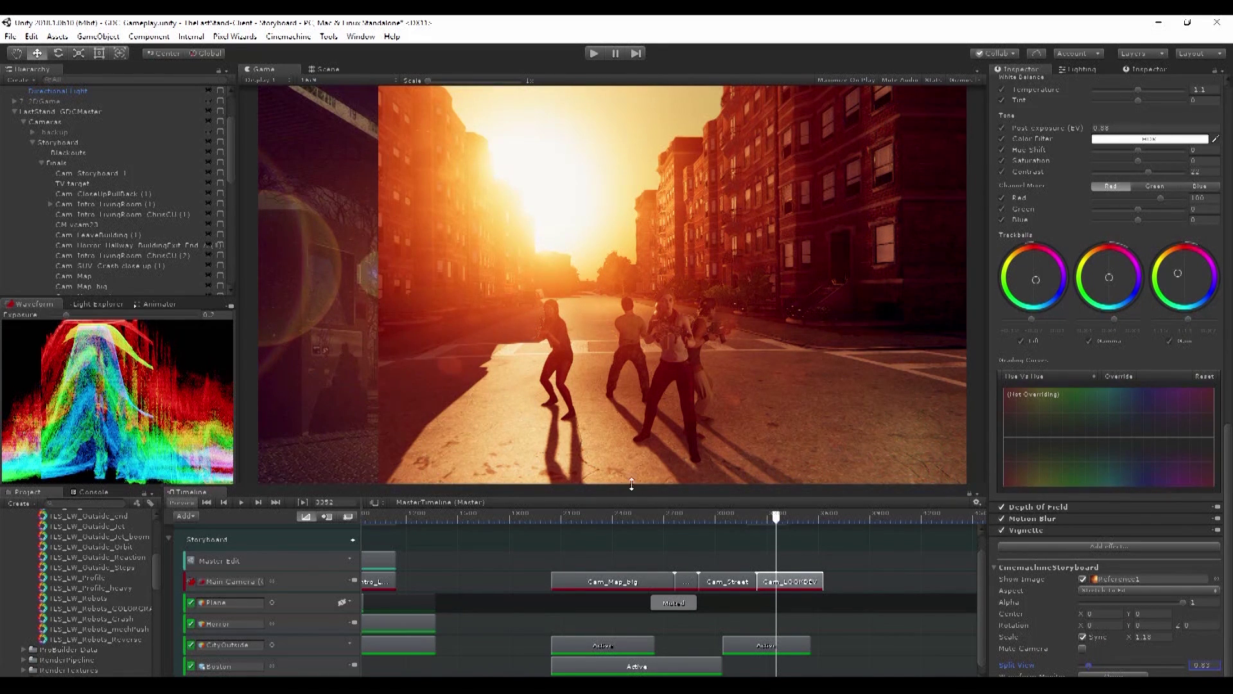
# Lighten the ambient Sky Color to a pale pink 212/181/181
pyautogui.click(1080, 69)
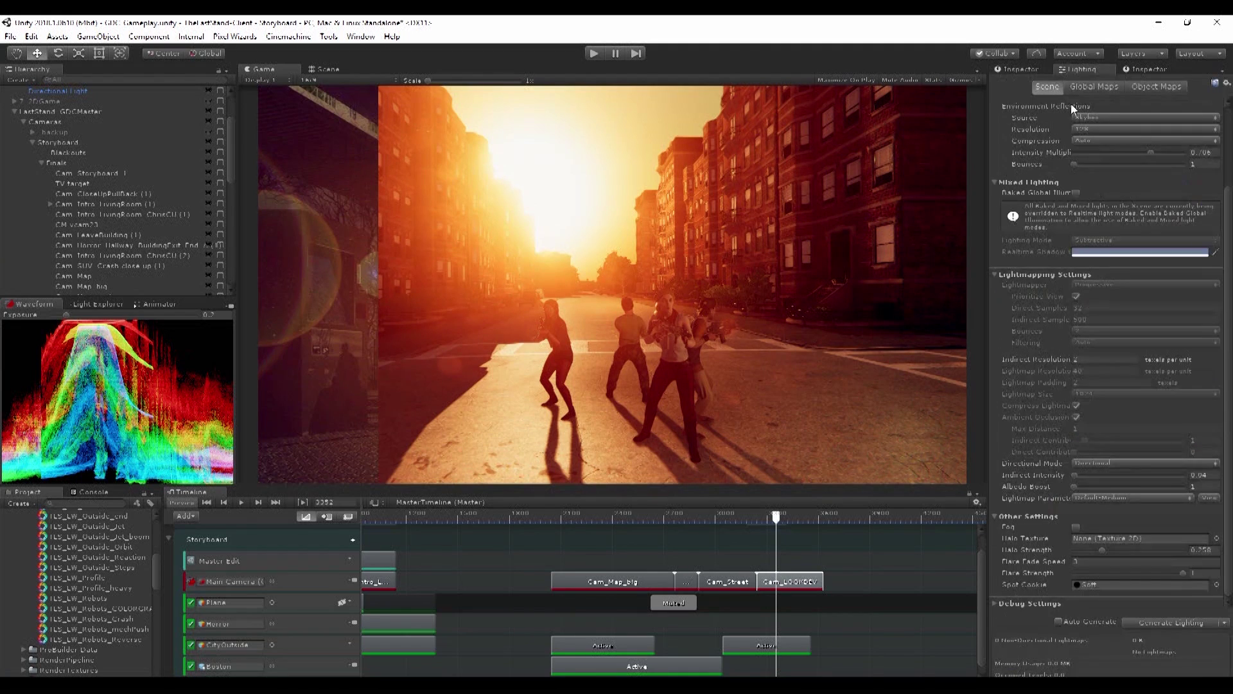
pyautogui.scroll(3, 1118, 241)
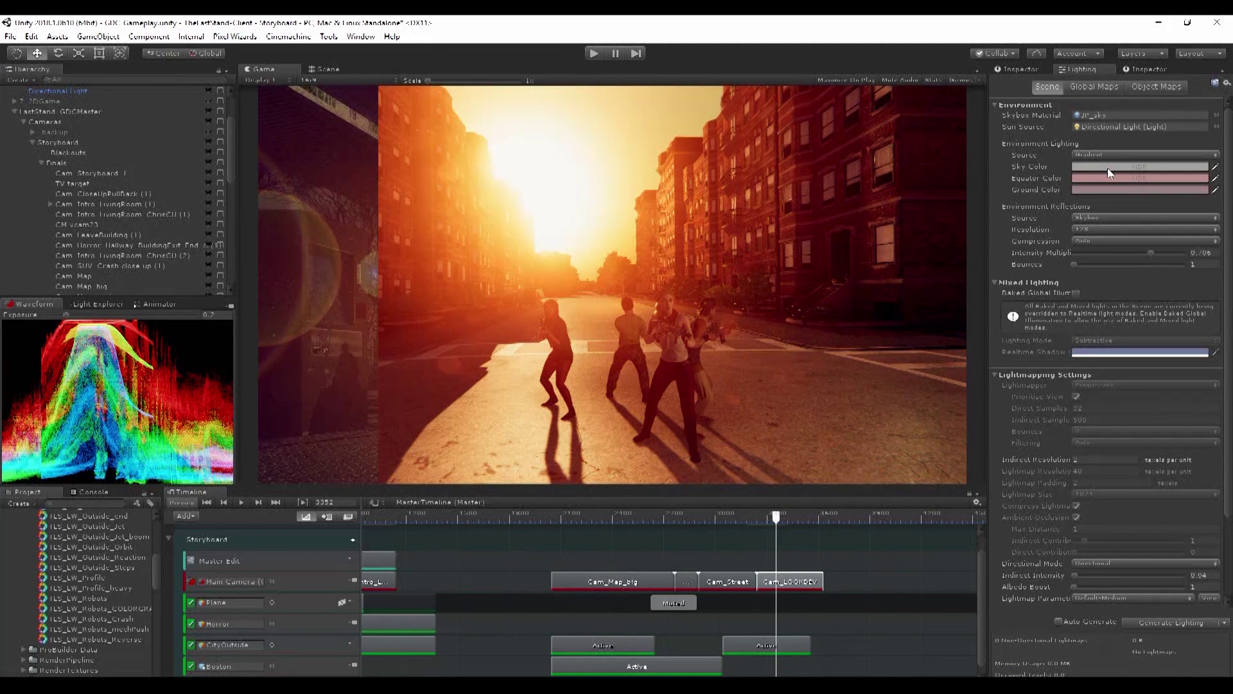
pyautogui.click(1107, 168)
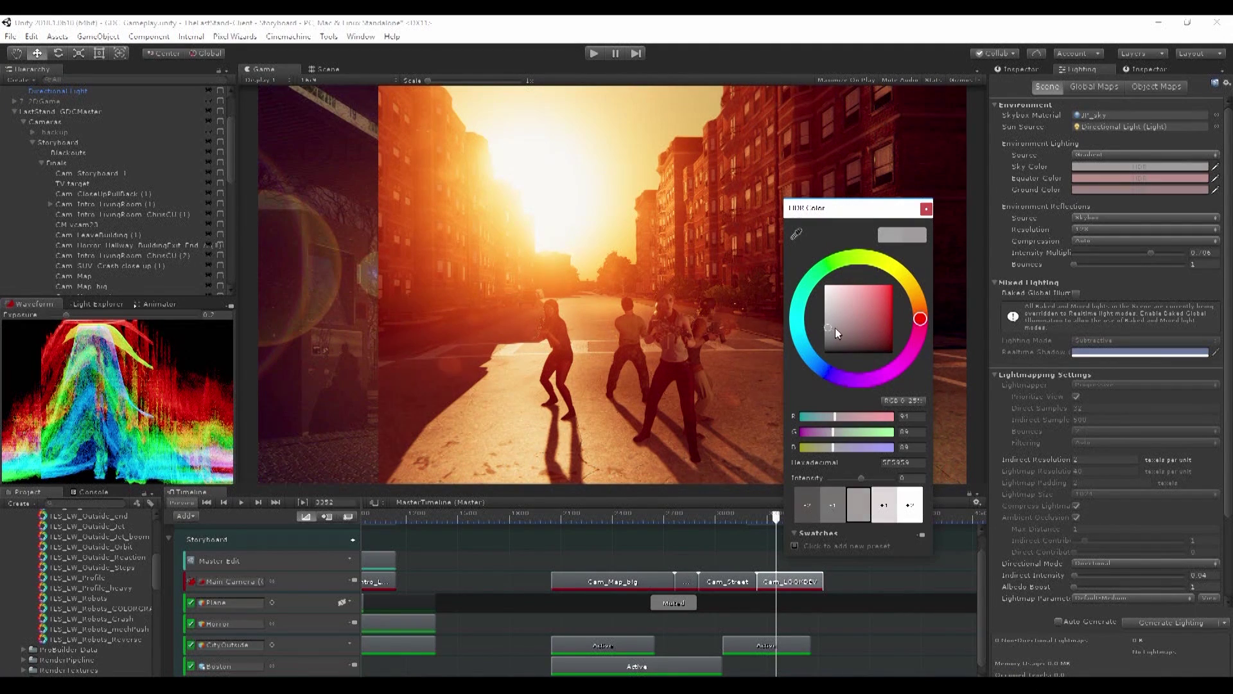
pyautogui.moveTo(835, 329)
pyautogui.mouseDown()
pyautogui.moveTo(860, 295)
pyautogui.moveTo(836, 303)
pyautogui.mouseUp()
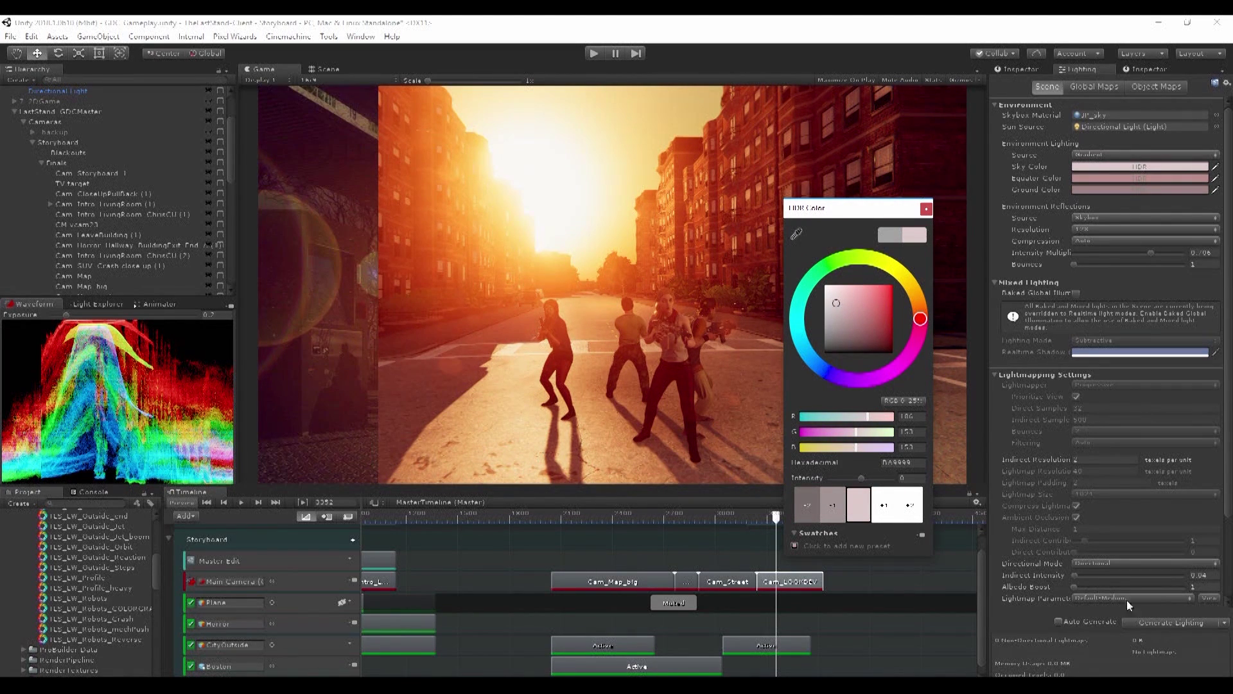
pyautogui.click(926, 209)
pyautogui.scroll(-3, 1132, 572)
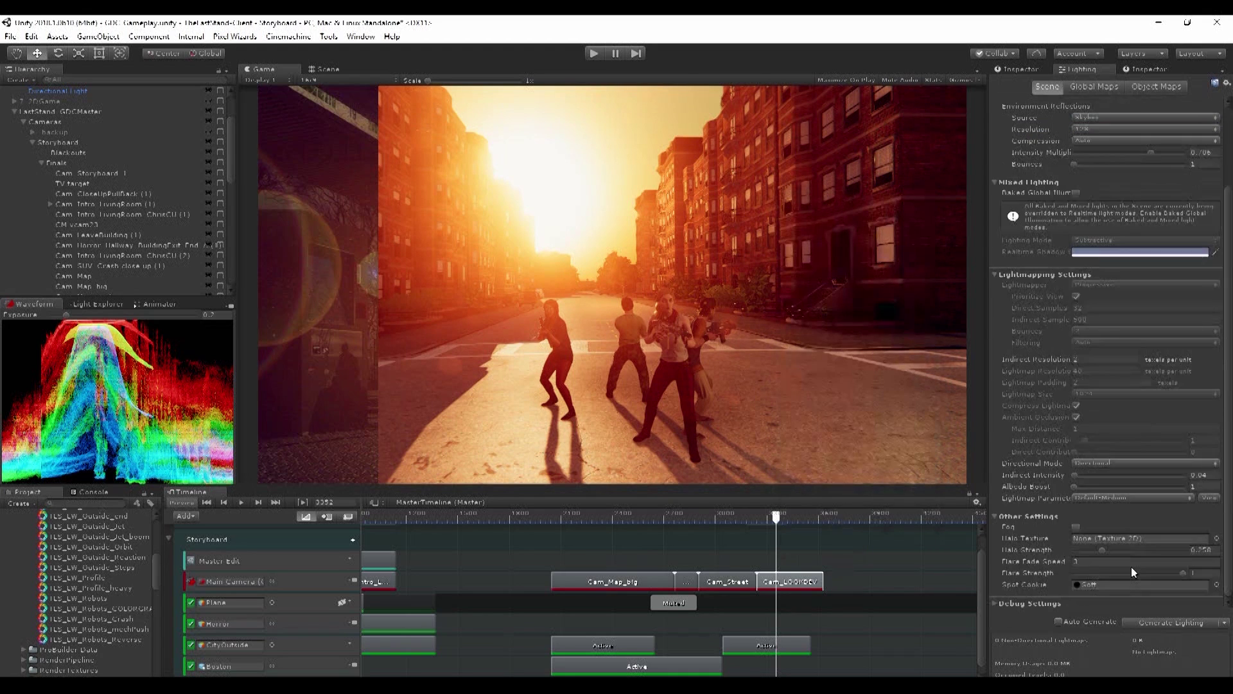
pyautogui.click(1023, 70)
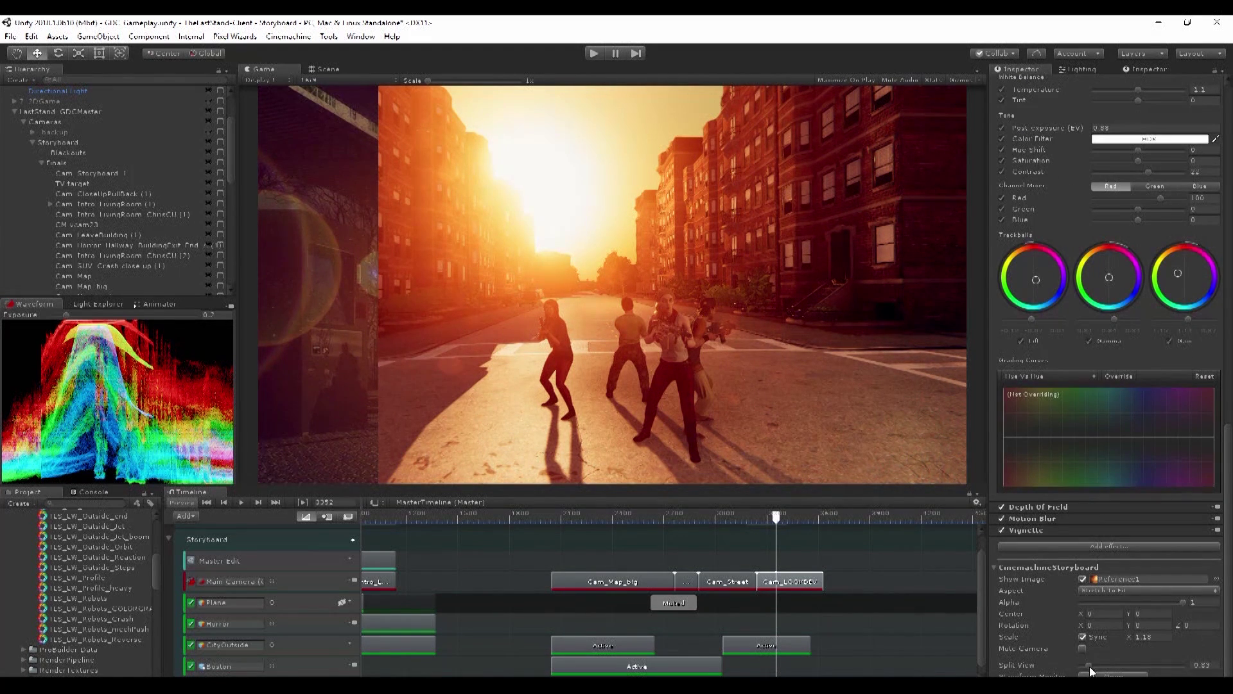
# Drag the Storyboard Split View to 1 so the graded street fills the frame
pyautogui.moveTo(1090, 672); pyautogui.dragTo(1081, 671)
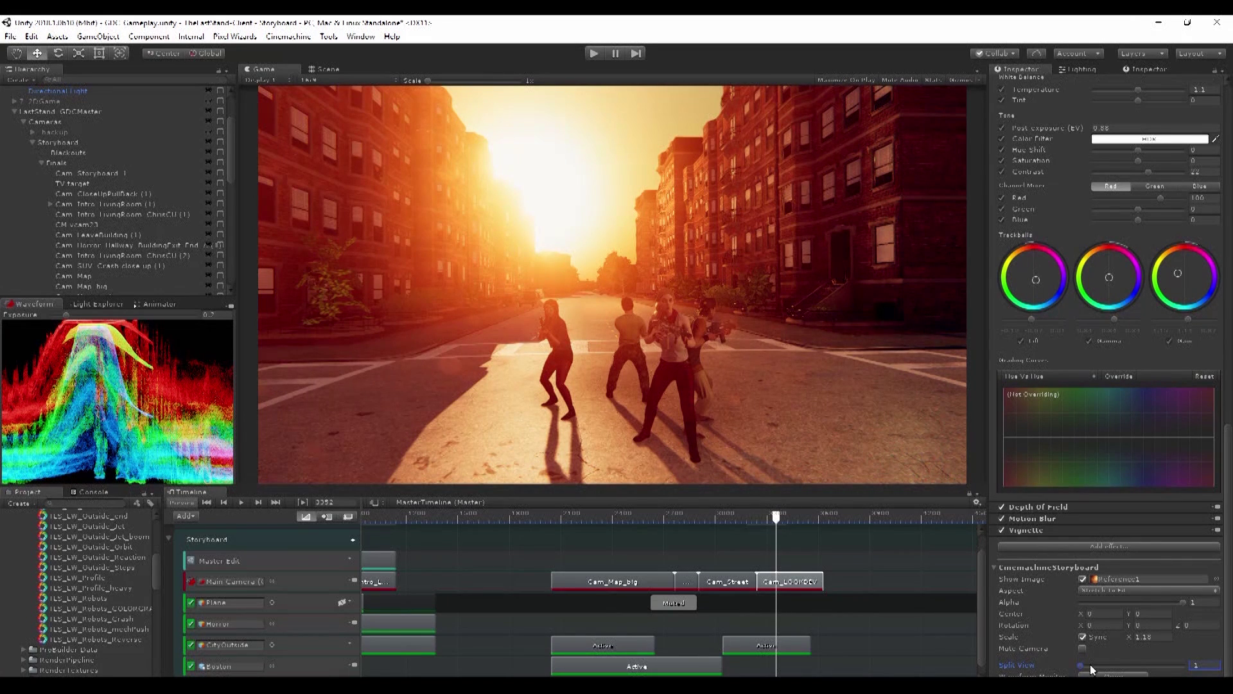